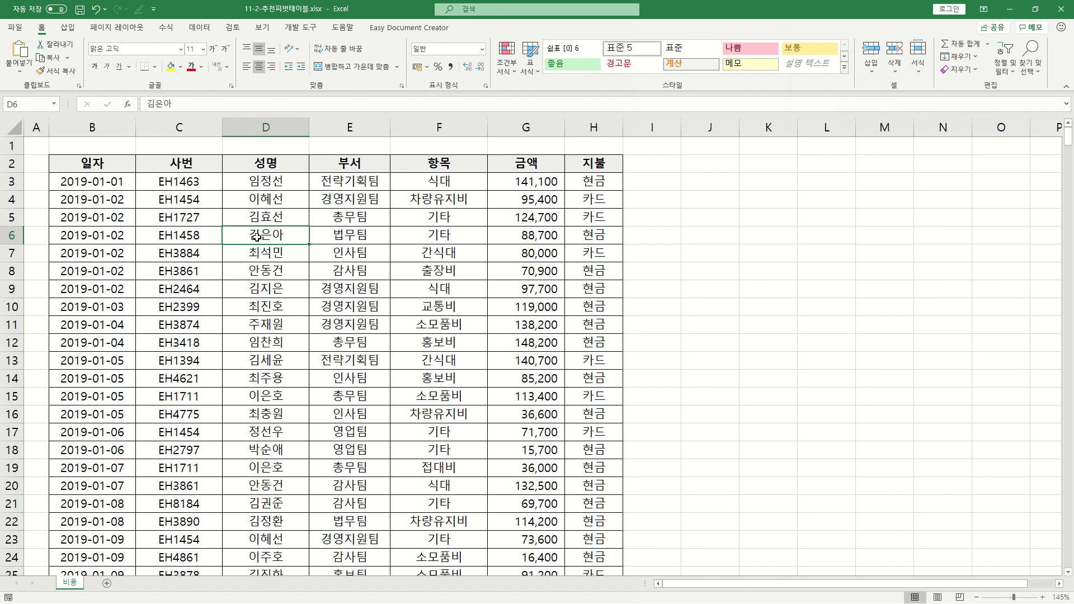
# Step: Insert the recommended pivot table "합계 : 금액(부서 기준)" built from the expense data
pyautogui.click(67, 28)
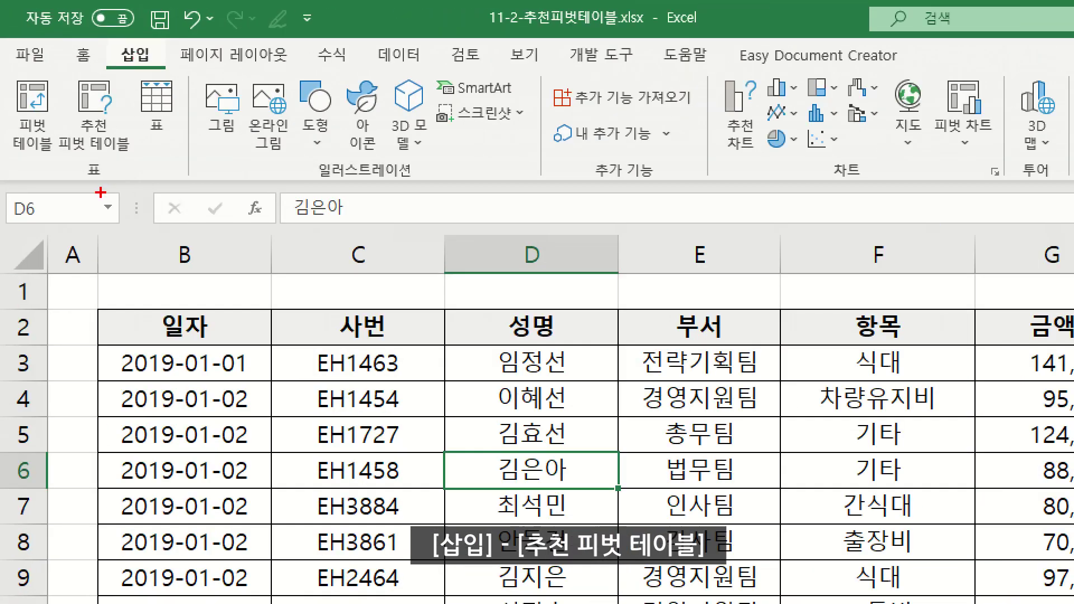
pyautogui.moveTo(54, 156); pyautogui.dragTo(137, 156)
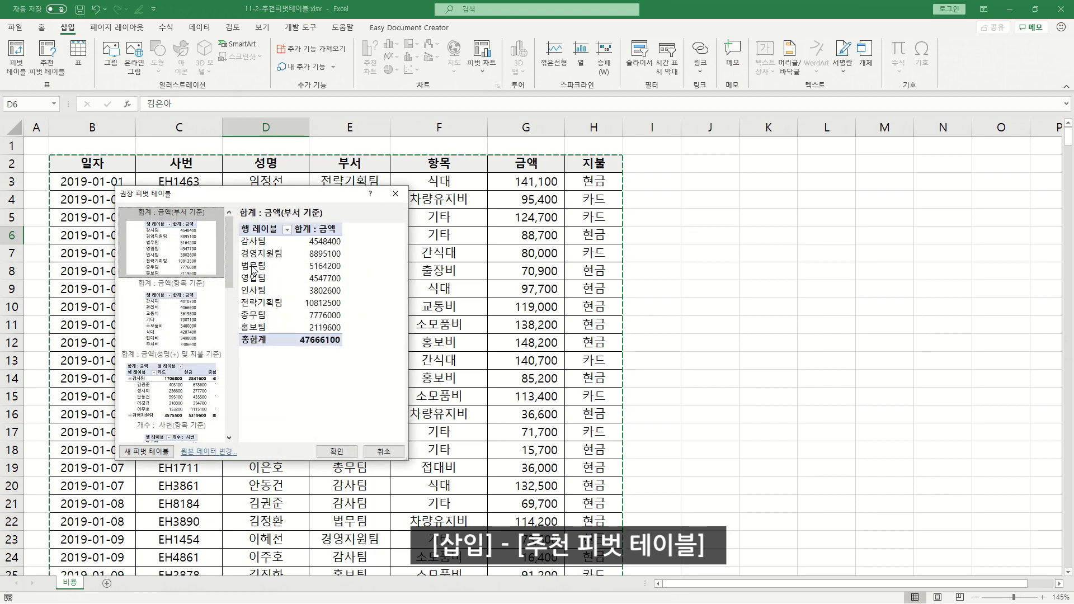
pyautogui.moveTo(211, 195); pyautogui.dragTo(215, 176)
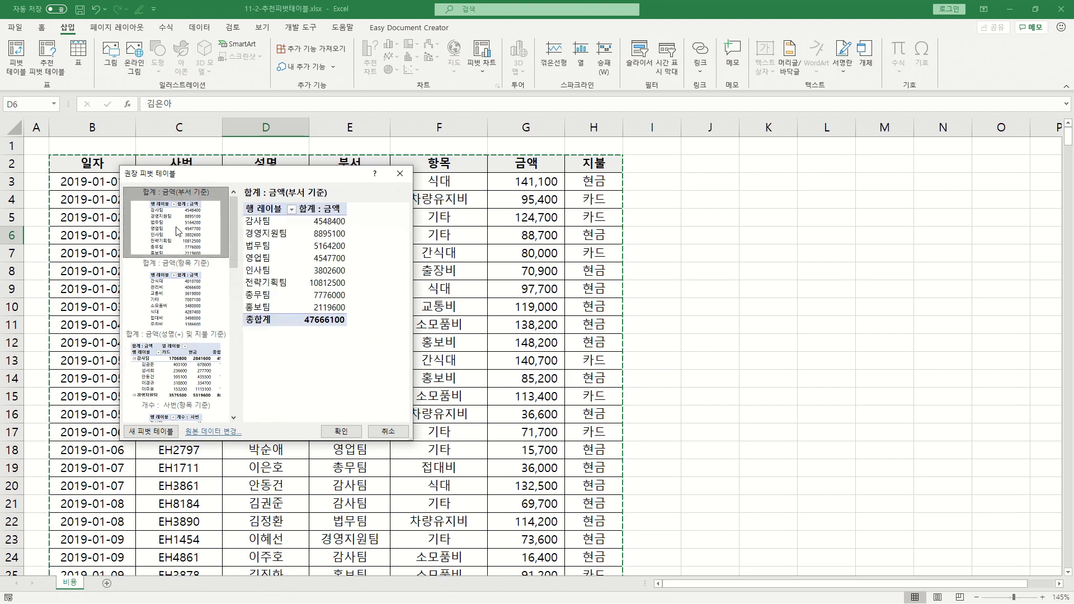
pyautogui.click(182, 383)
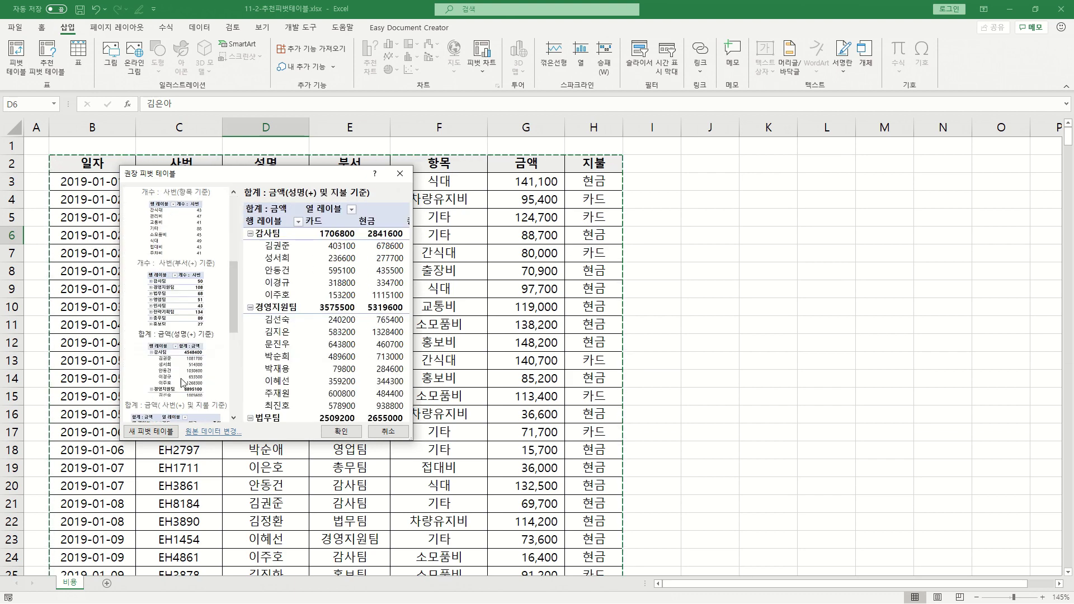
pyautogui.press('Up')
pyautogui.click(185, 230)
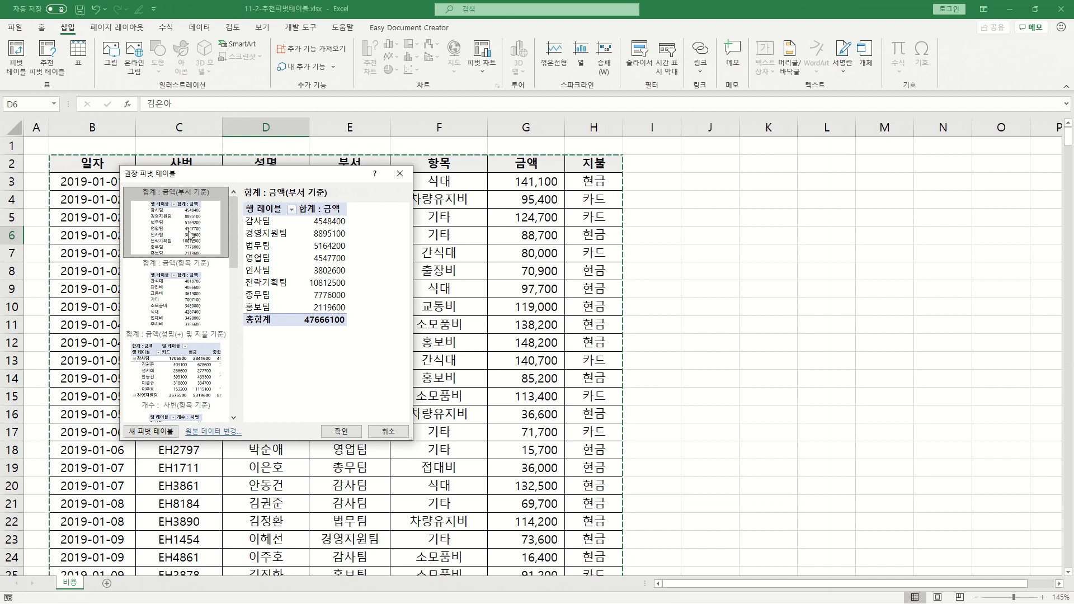
pyautogui.click(342, 431)
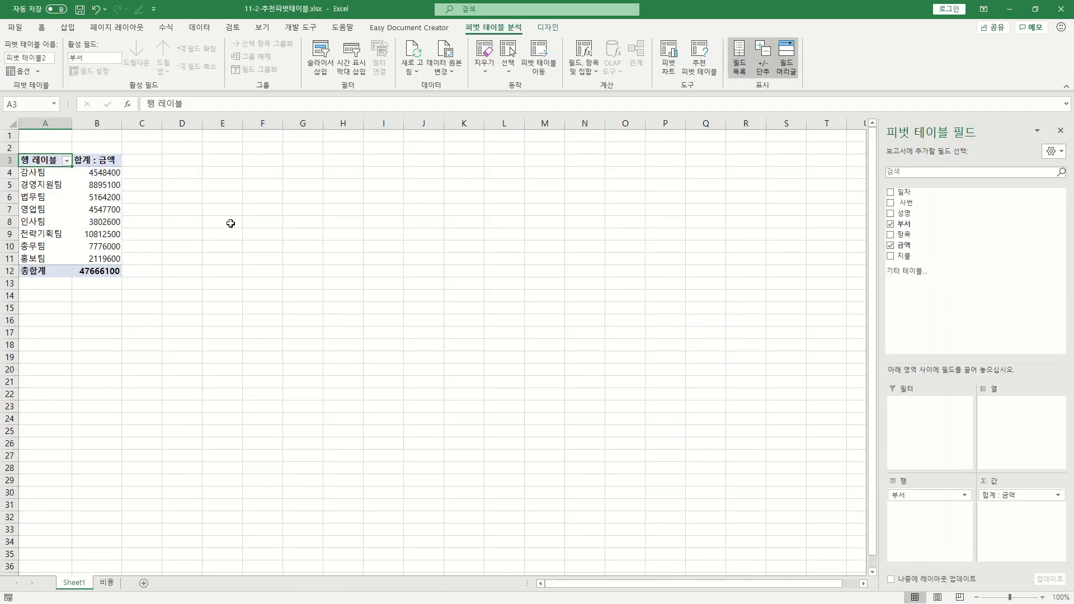
# Step: Apply the comma number style to the department amounts and the grand total in the pivot table
pyautogui.scroll(5, 91, 235)
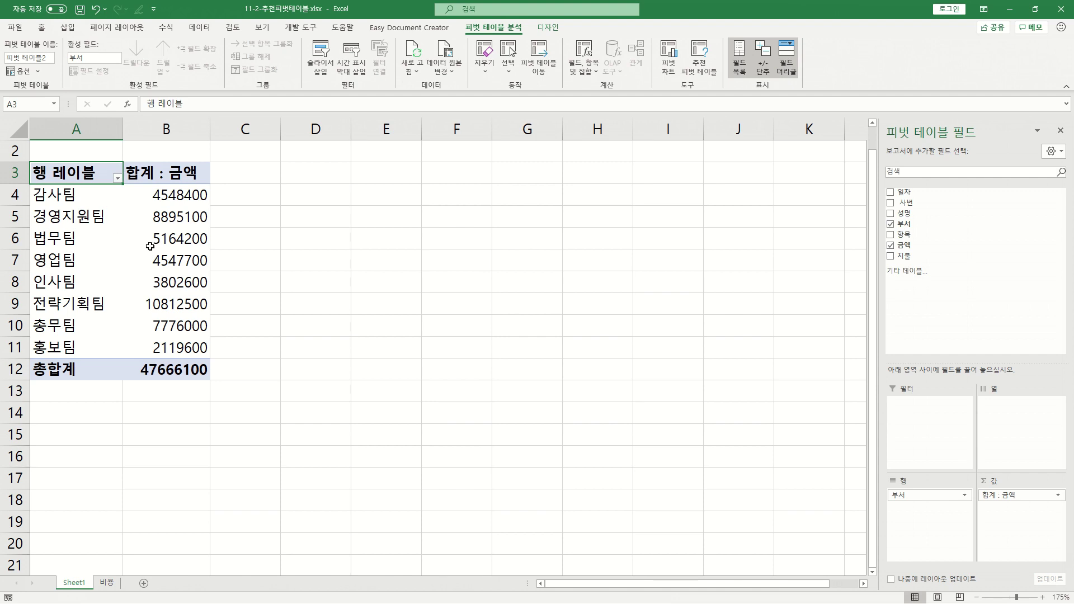
pyautogui.moveTo(179, 197); pyautogui.dragTo(183, 366)
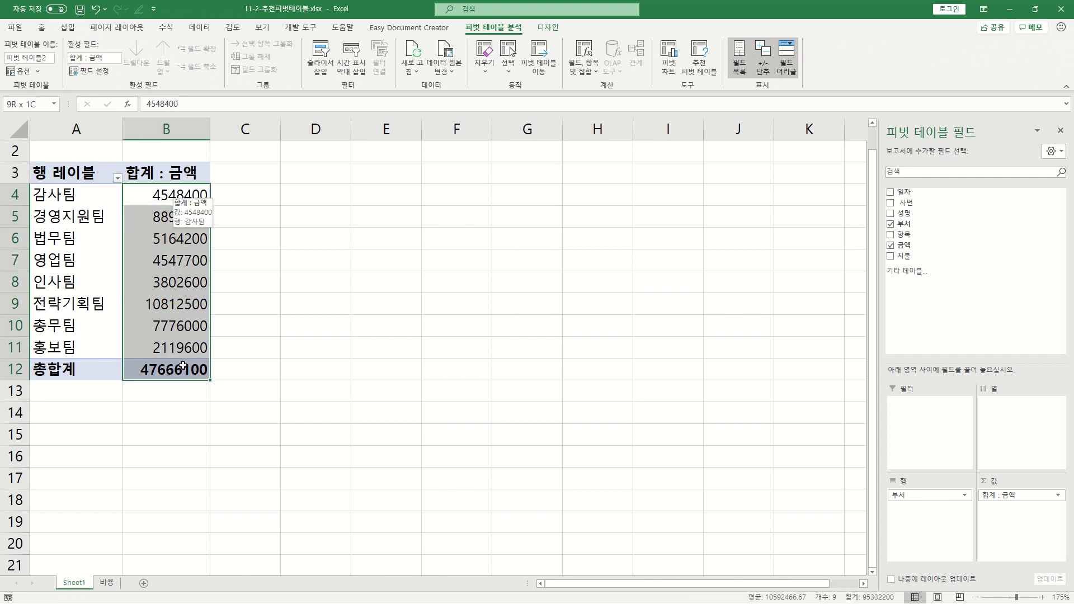
pyautogui.rightClick(188, 226)
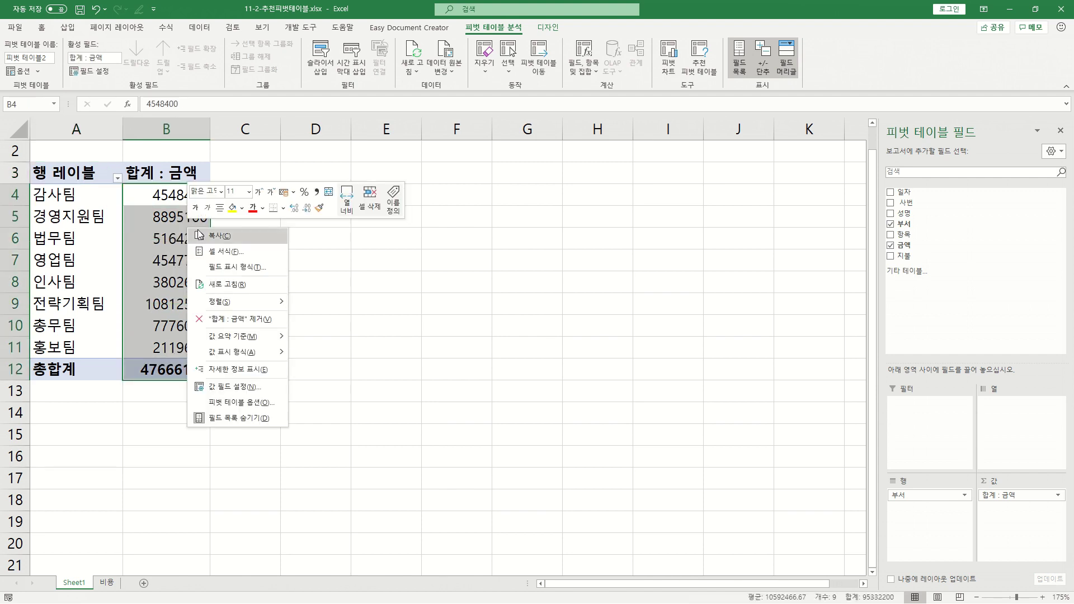
pyautogui.click(317, 194)
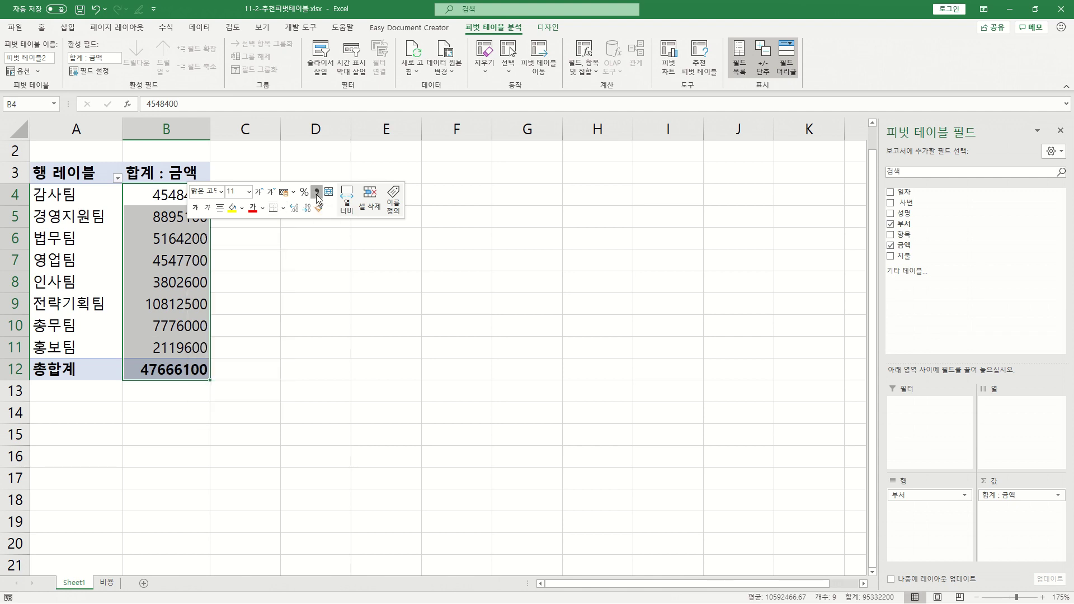
pyautogui.click(177, 256)
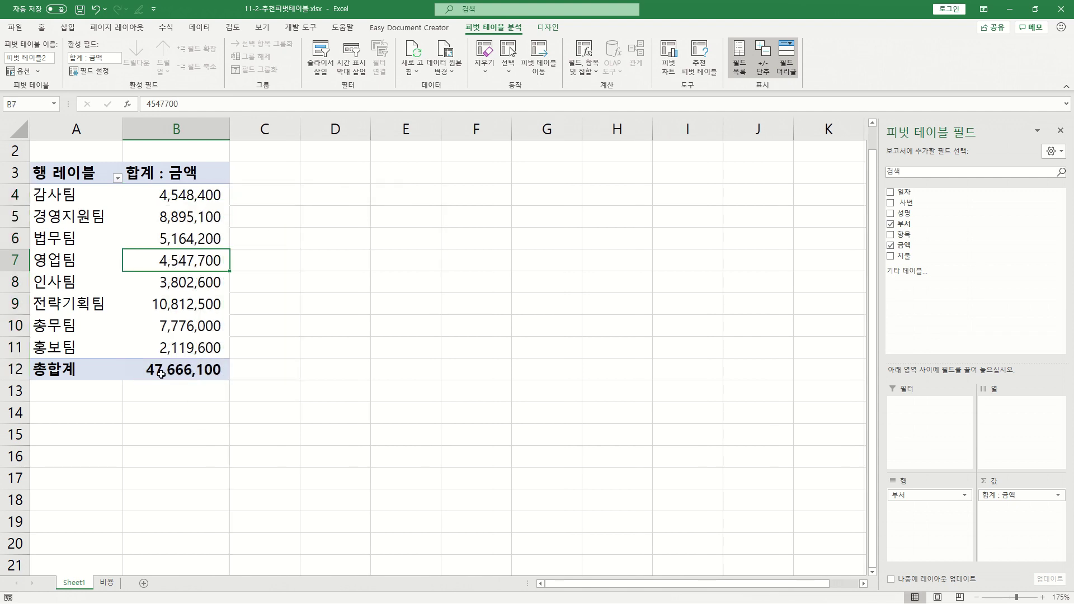
# Step: Add the 지불 field to the pivot table's column area
pyautogui.moveTo(172, 254)
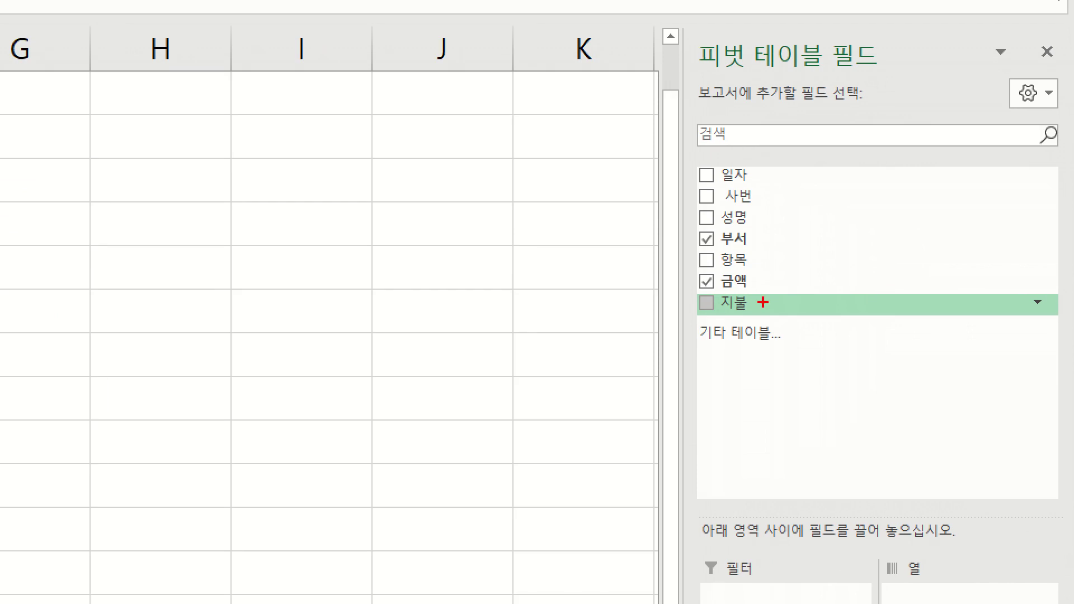
pyautogui.moveTo(699, 317); pyautogui.dragTo(766, 316)
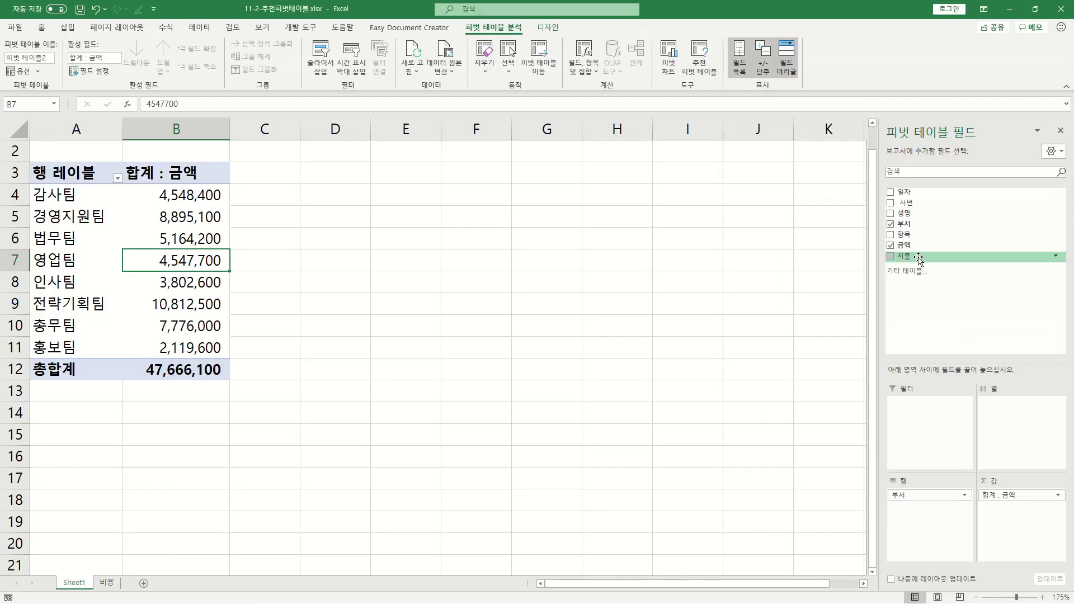
pyautogui.moveTo(765, 312); pyautogui.dragTo(935, 534)
pyautogui.moveTo(1002, 365); pyautogui.dragTo(1013, 412)
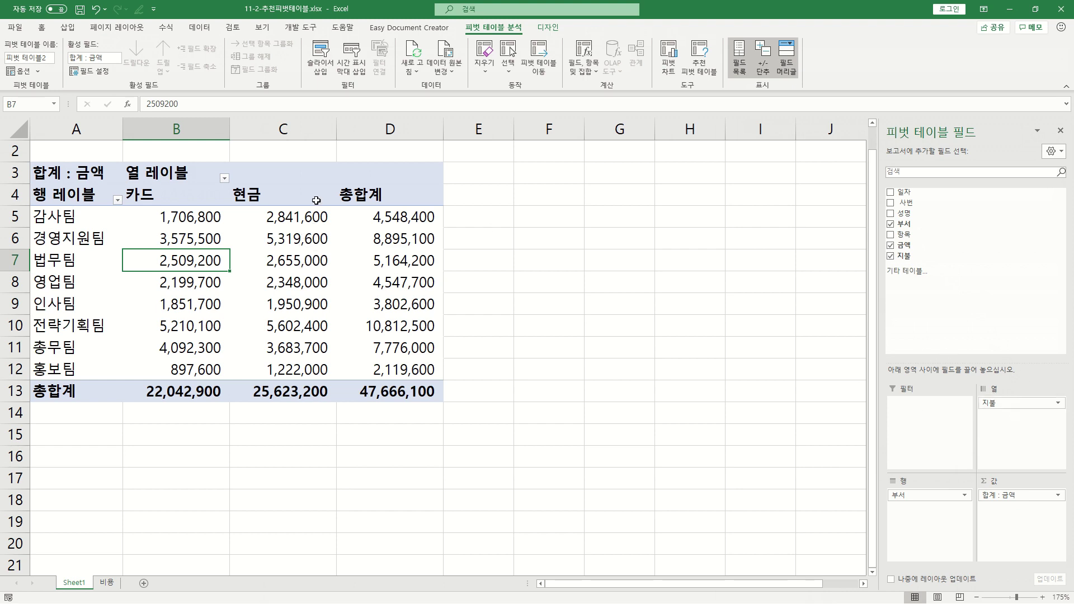
pyautogui.hotkey('ctrl', 'z')
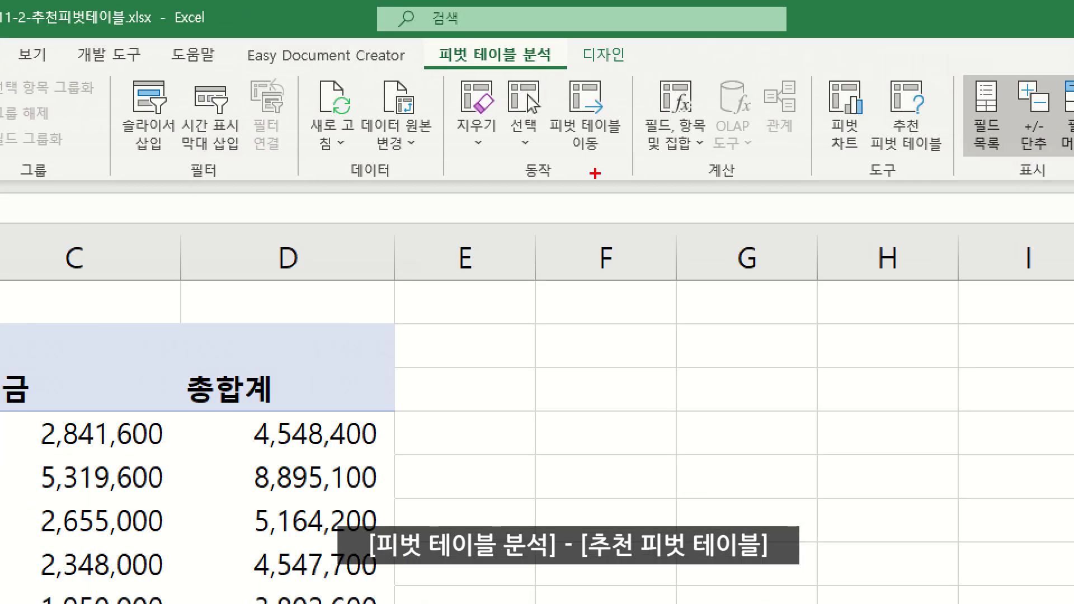
# Step: Replace the pivot table's layout with the recommended "합계 : 금액(성명(+) 및 지불 기준)" layout
pyautogui.moveTo(872, 155); pyautogui.dragTo(988, 161)
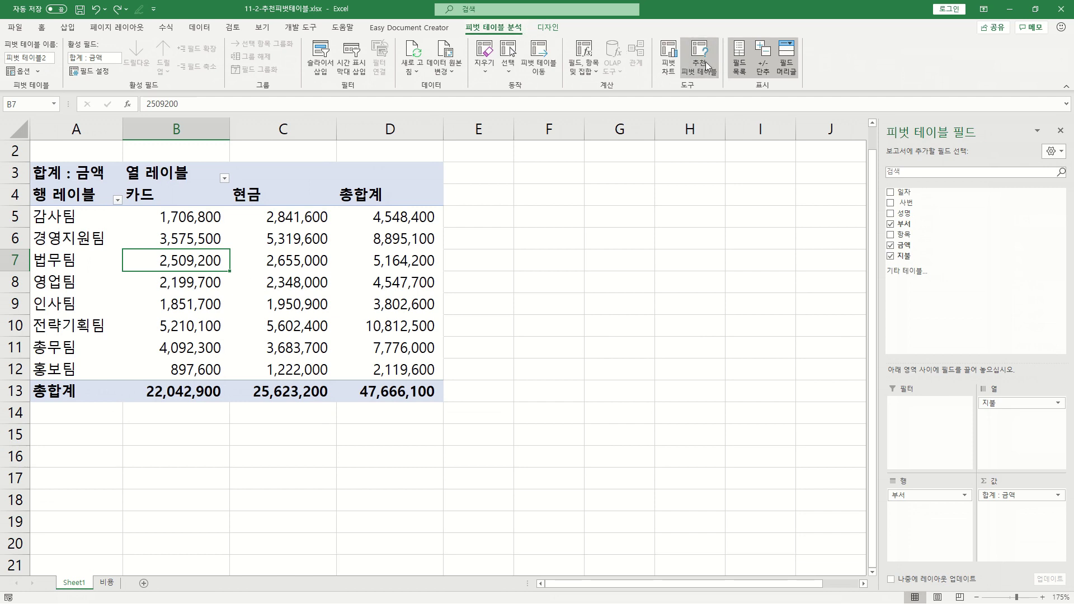
pyautogui.click(703, 65)
pyautogui.moveTo(175, 170); pyautogui.dragTo(242, 159)
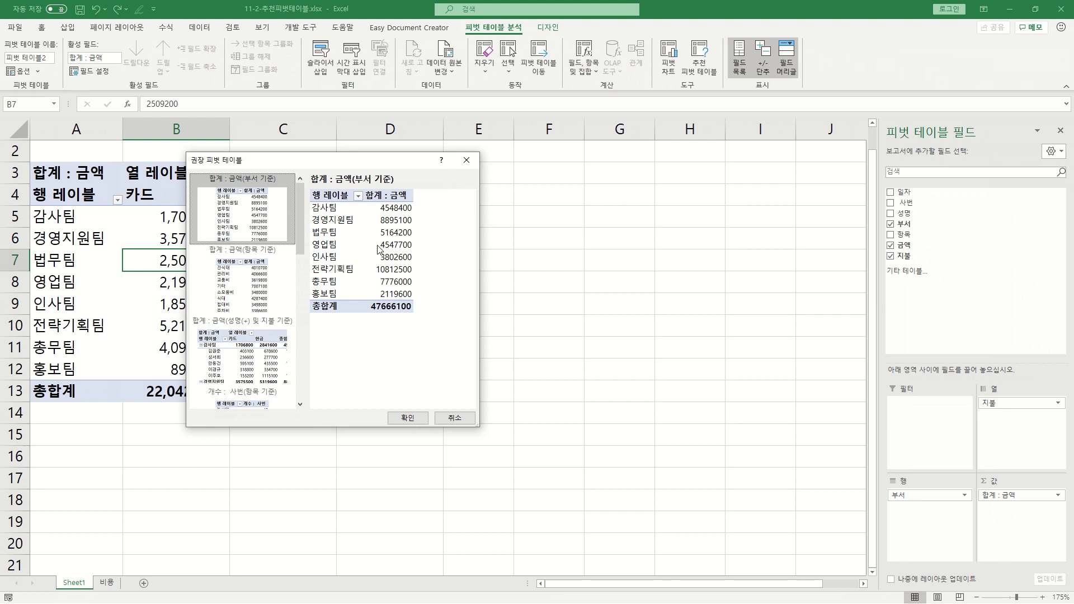
pyautogui.click(259, 291)
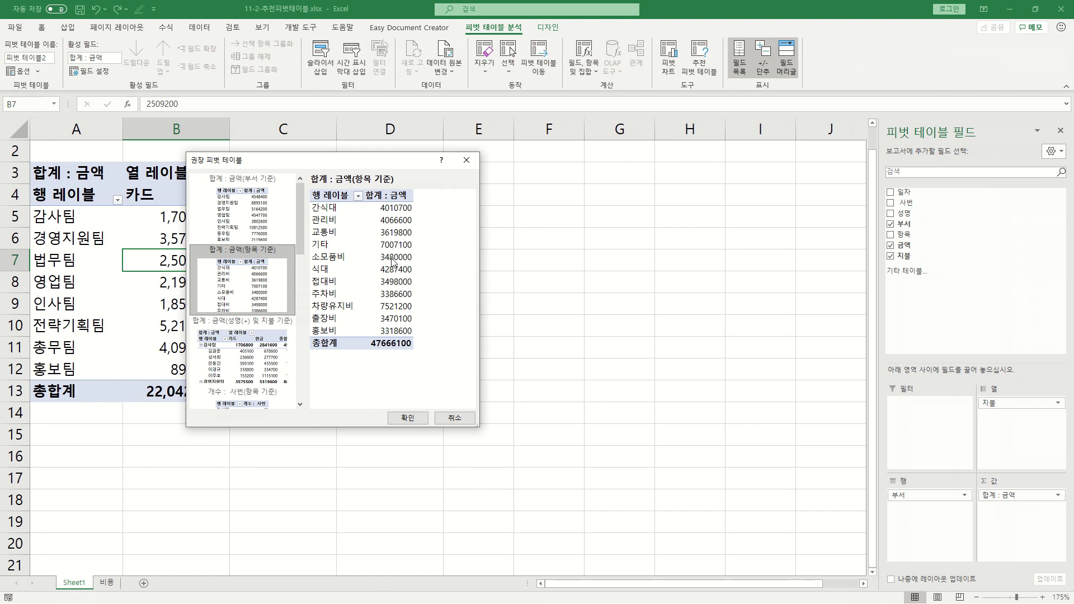
pyautogui.click(258, 361)
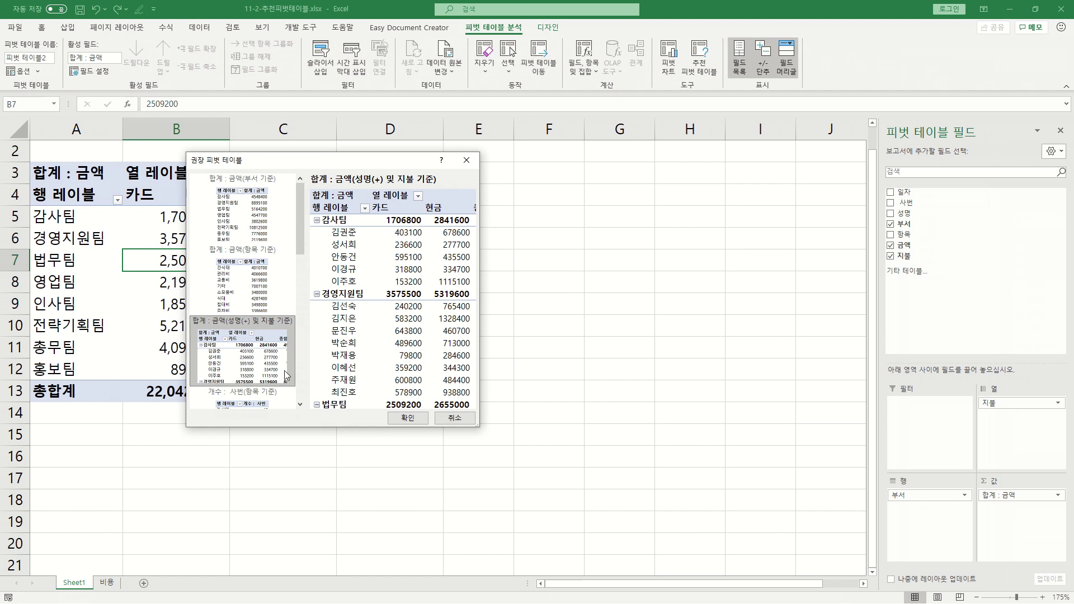
pyautogui.click(398, 417)
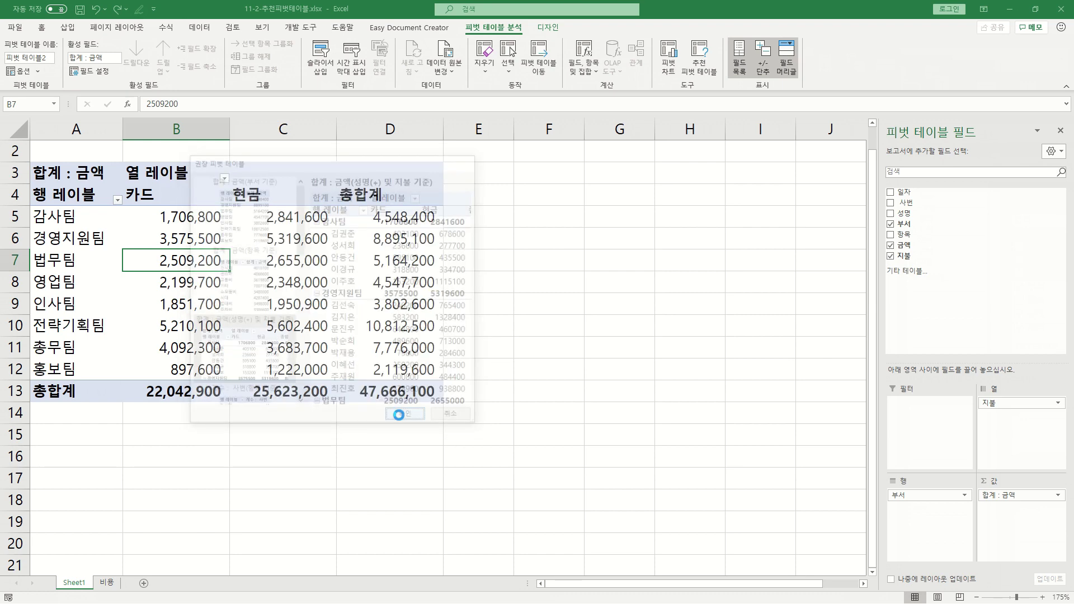
# Step: Look over the pivot table and switch it to the recommended "개수 : 사번(지불(+) 및 항목 기준)" layout
pyautogui.scroll(-9, 351, 351)
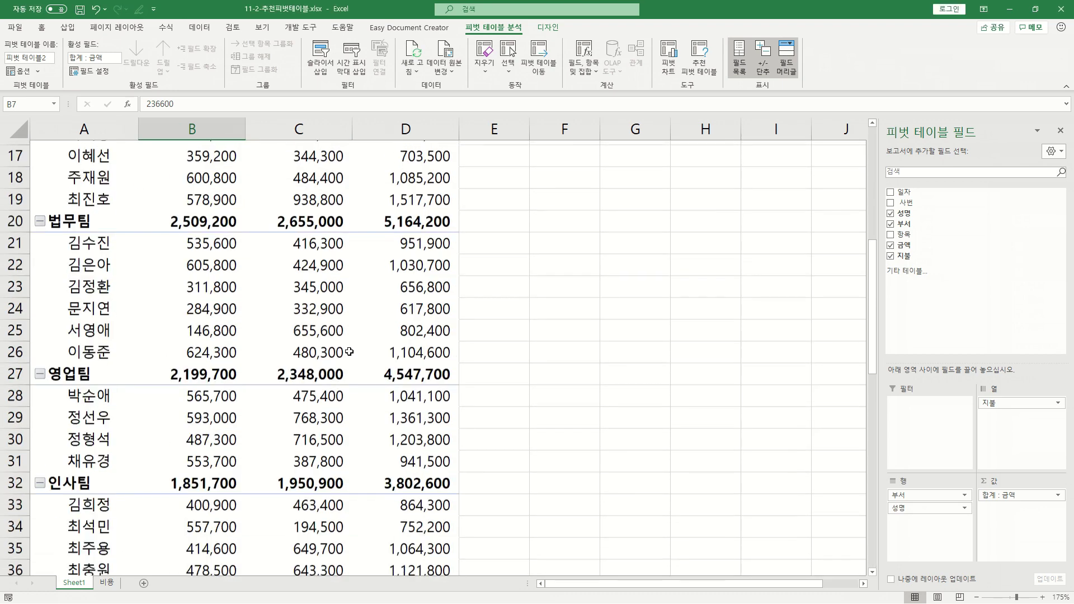
pyautogui.scroll(-6, 351, 350)
pyautogui.scroll(12, 350, 351)
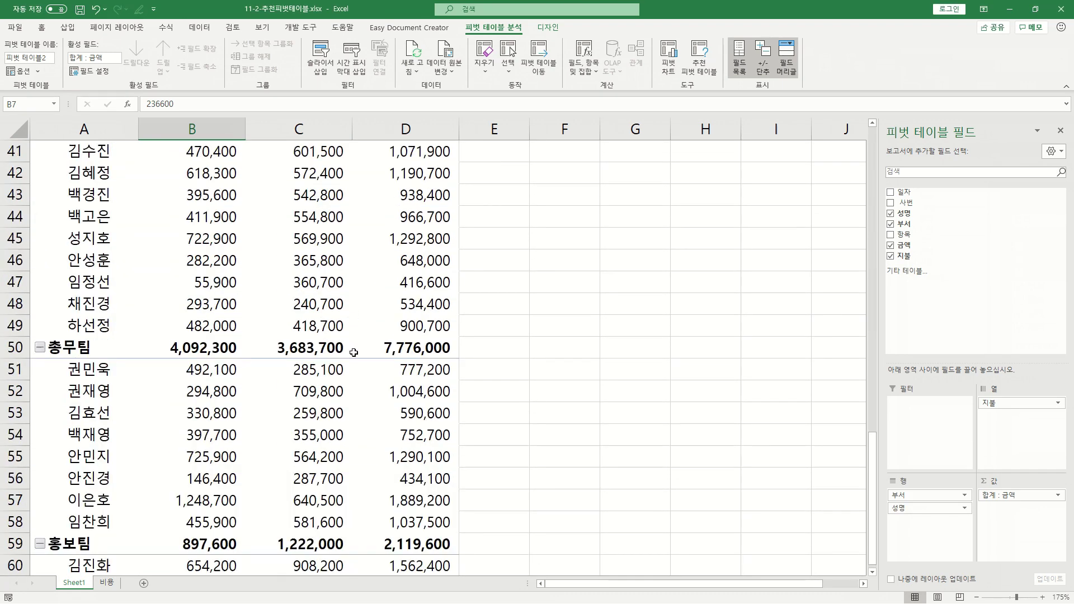
pyautogui.scroll(4, 351, 351)
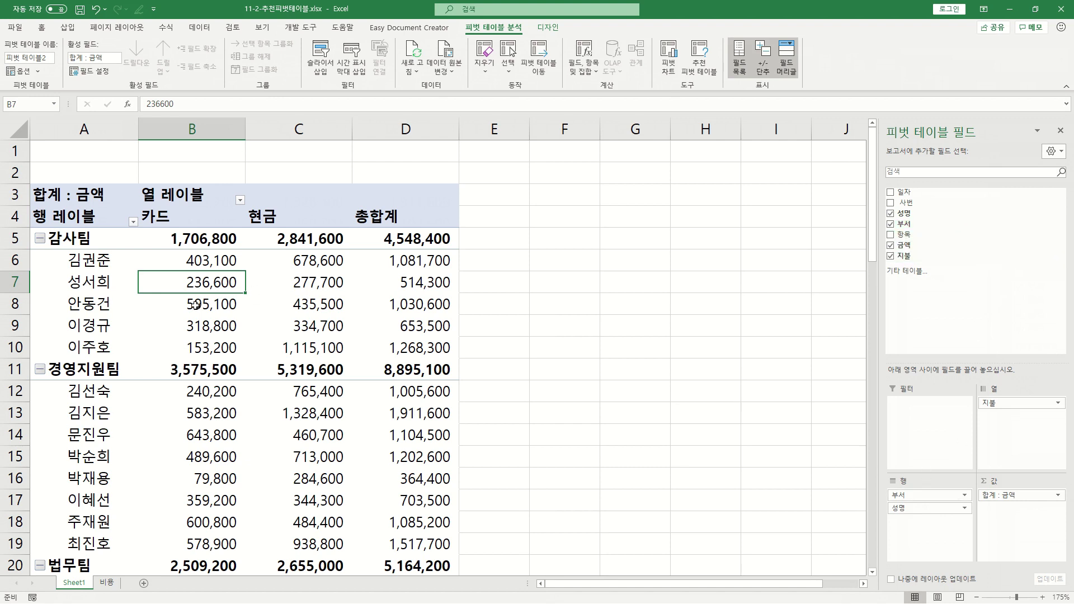
pyautogui.click(703, 62)
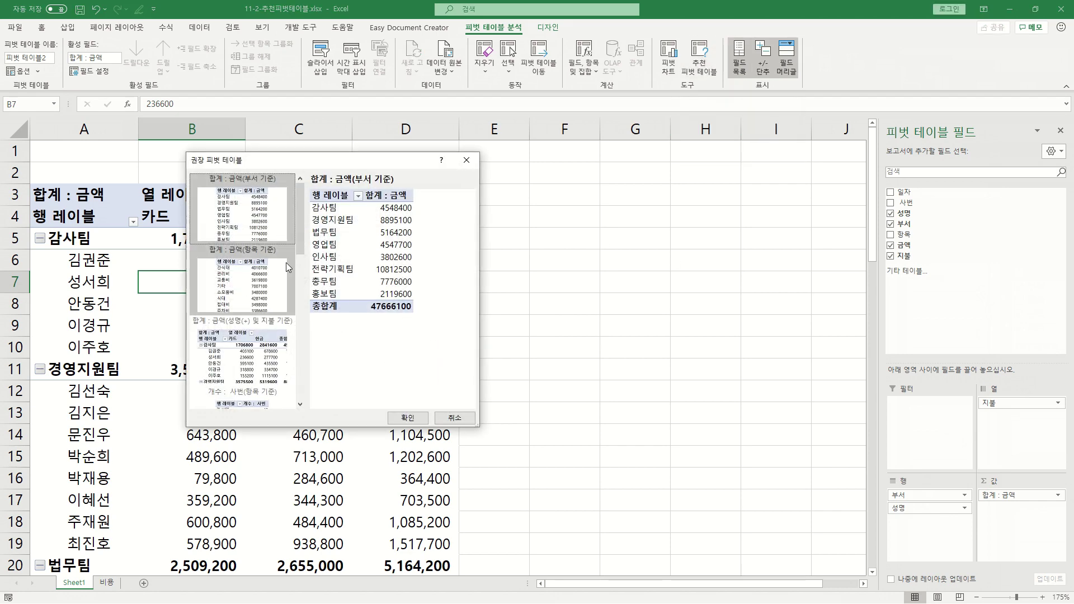
pyautogui.moveTo(300, 238); pyautogui.dragTo(301, 338)
pyautogui.click(235, 312)
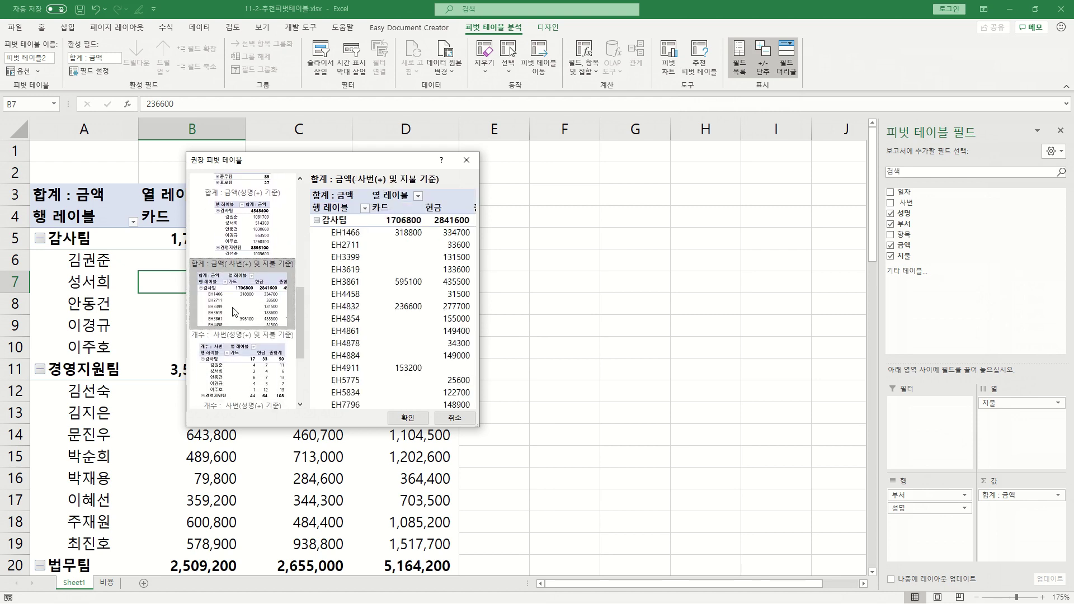
pyautogui.moveTo(300, 328); pyautogui.dragTo(300, 369)
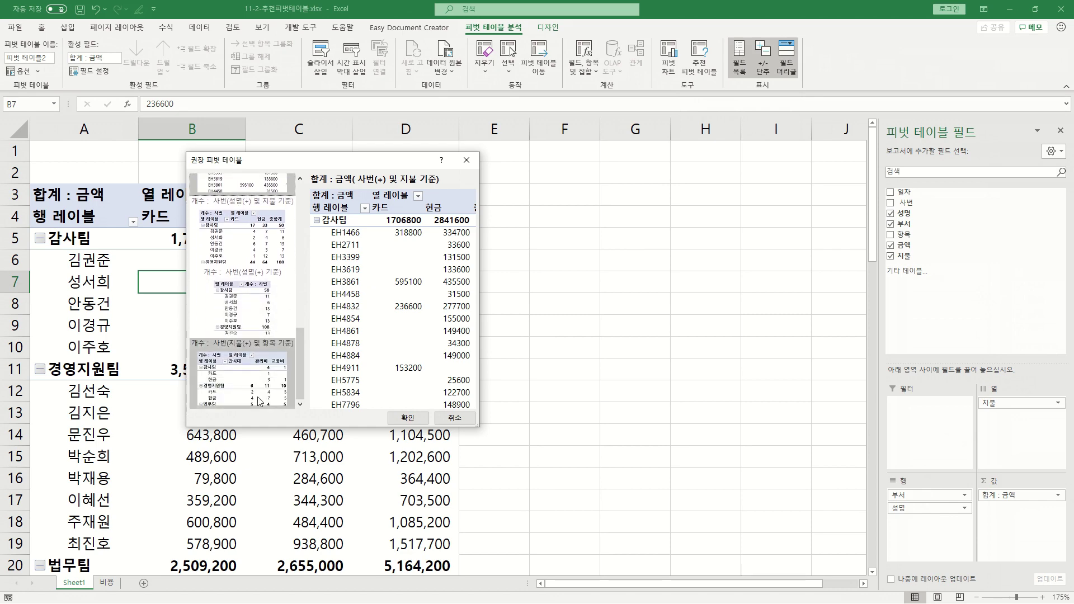
pyautogui.doubleClick(246, 387)
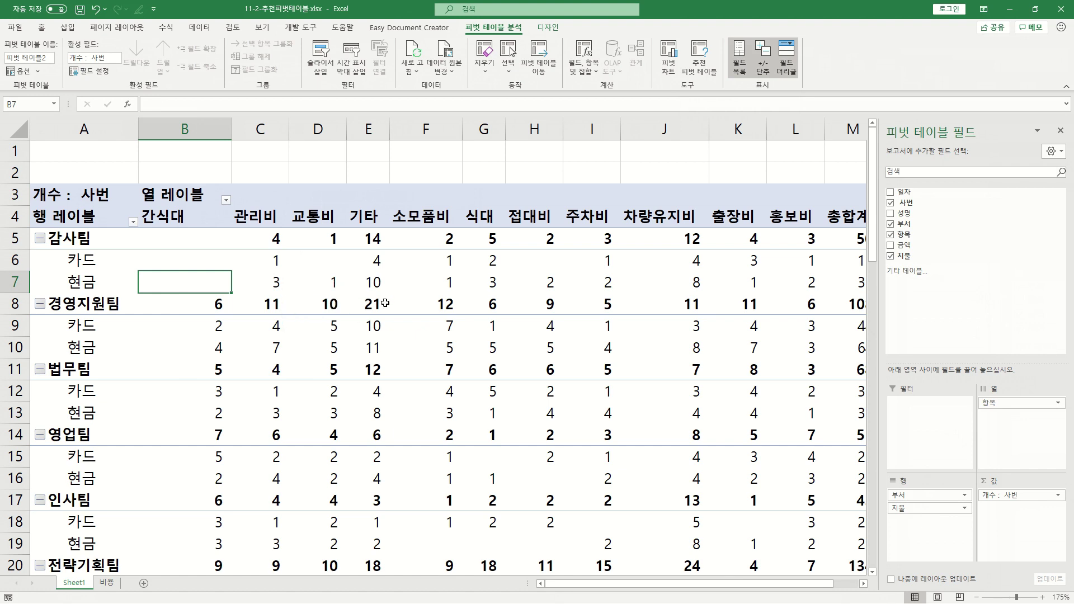
pyautogui.moveTo(383, 309)
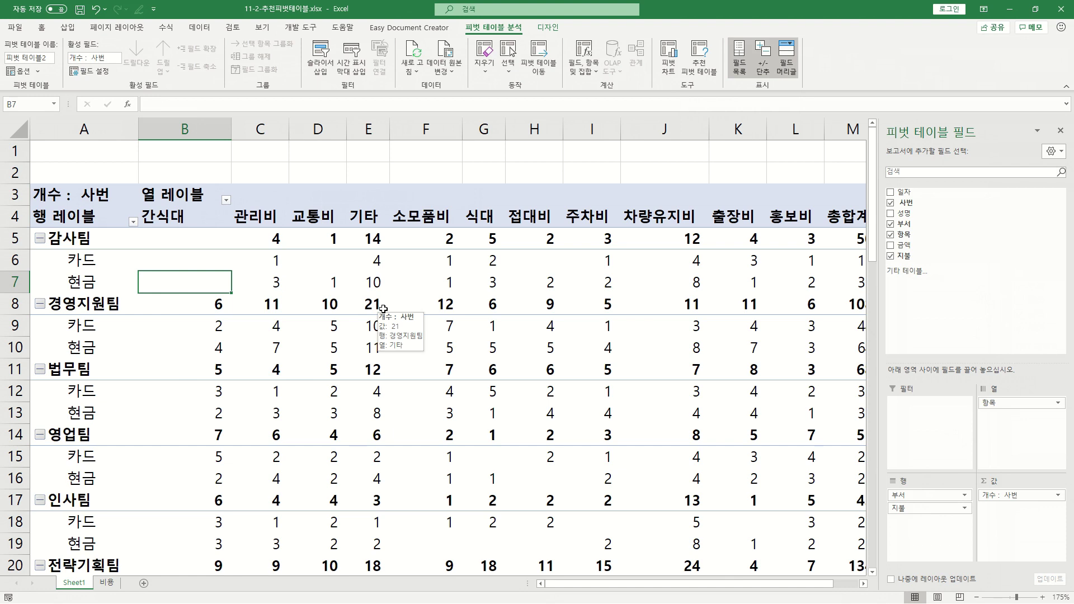
pyautogui.click(281, 286)
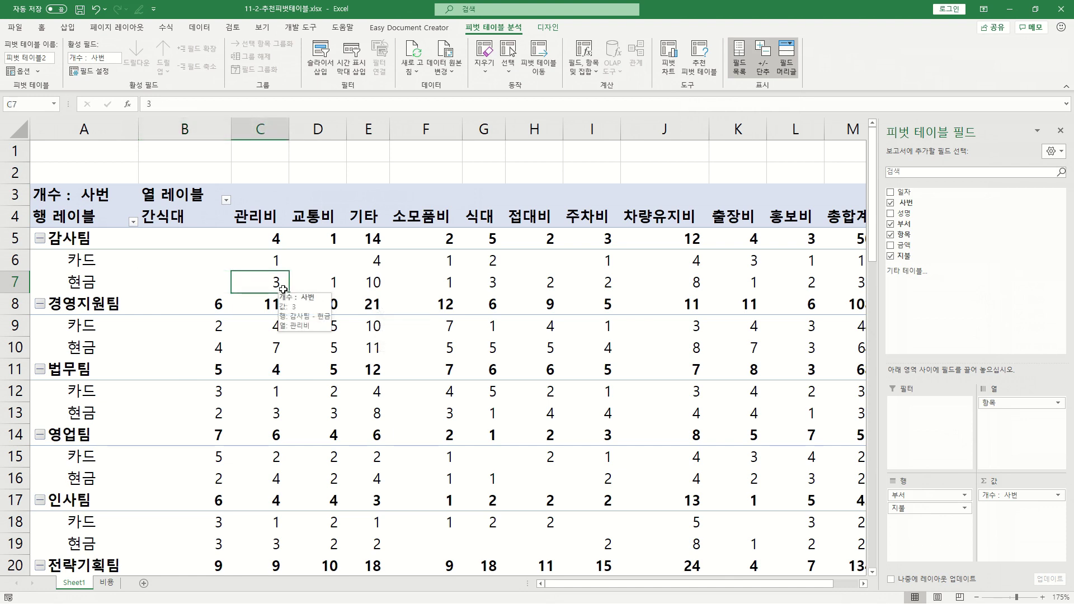
# Step: Filter the pivot table's column labels to show only 간식대, 관리비 and 교통비
pyautogui.click(134, 224)
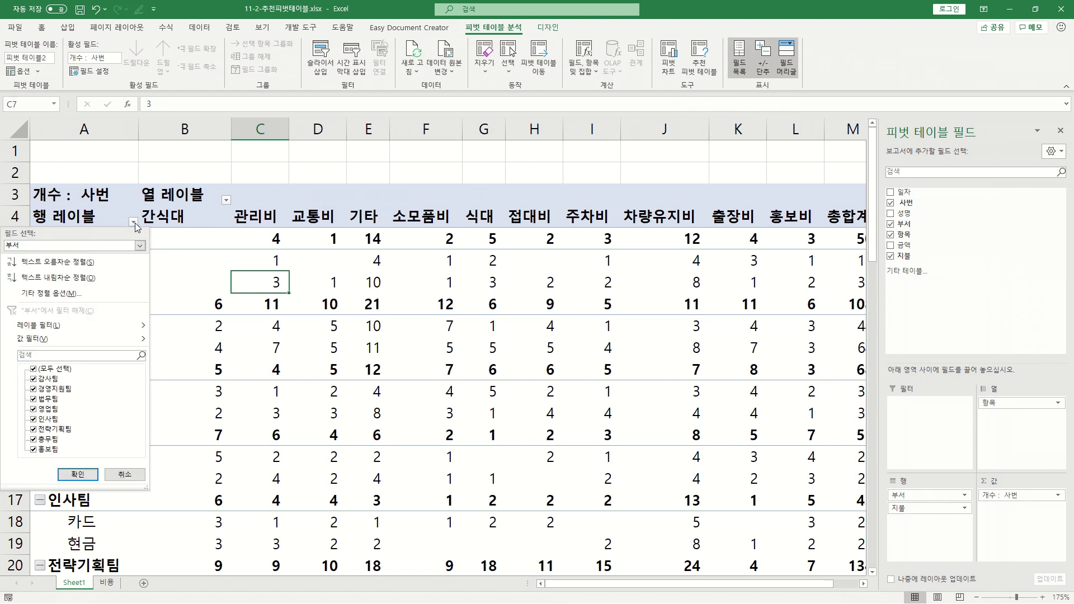
pyautogui.click(227, 202)
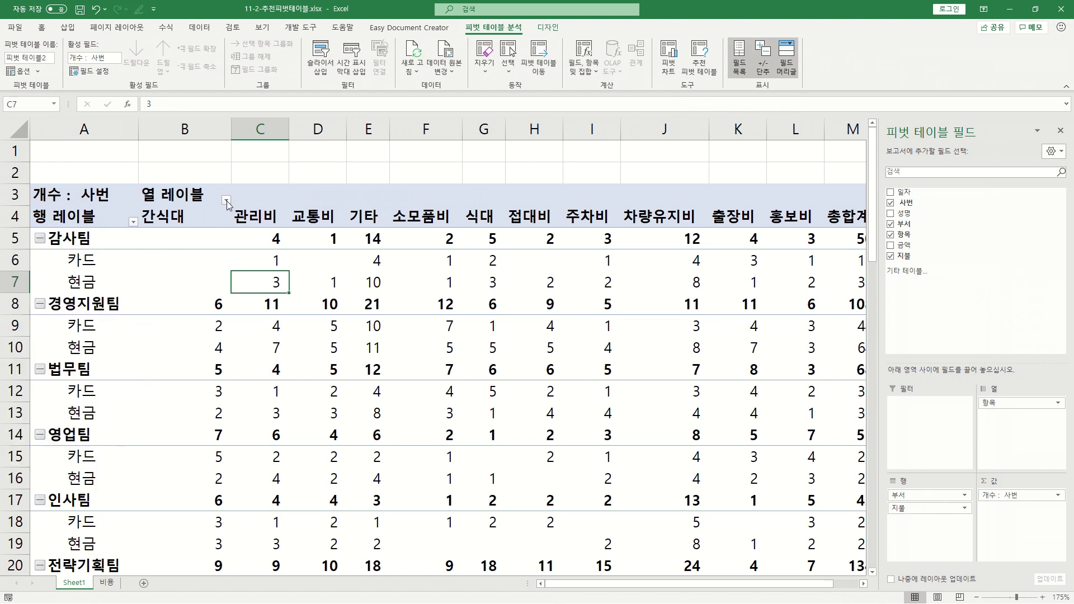
pyautogui.click(226, 202)
pyautogui.click(115, 320)
pyautogui.click(115, 330)
pyautogui.click(114, 339)
pyautogui.click(115, 350)
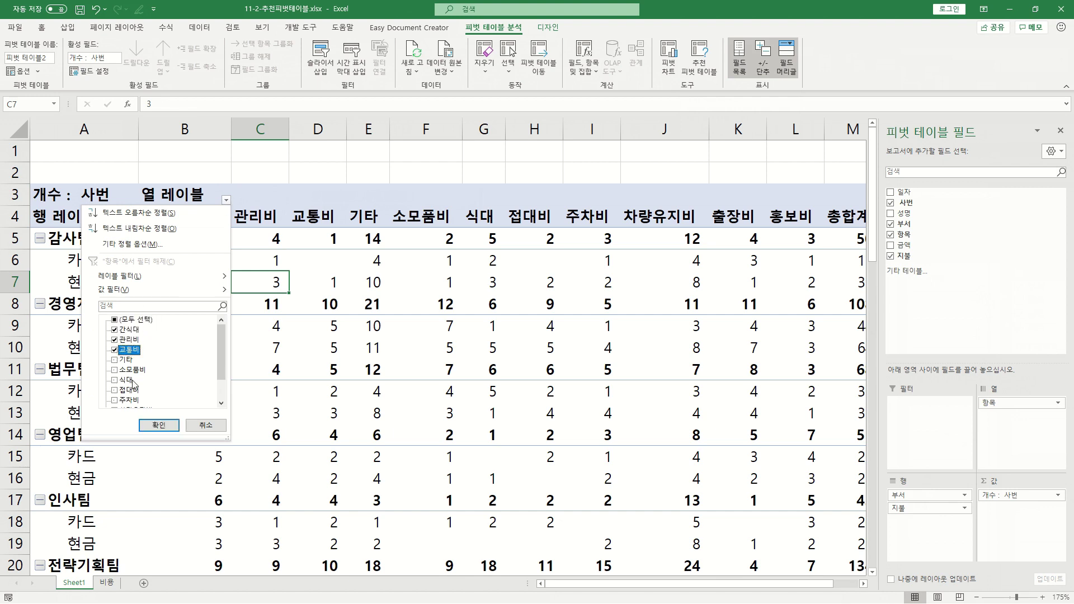
pyautogui.click(155, 426)
# Step: Show all items again in the pivot table's column labels
pyautogui.click(226, 199)
pyautogui.click(114, 319)
pyautogui.click(158, 425)
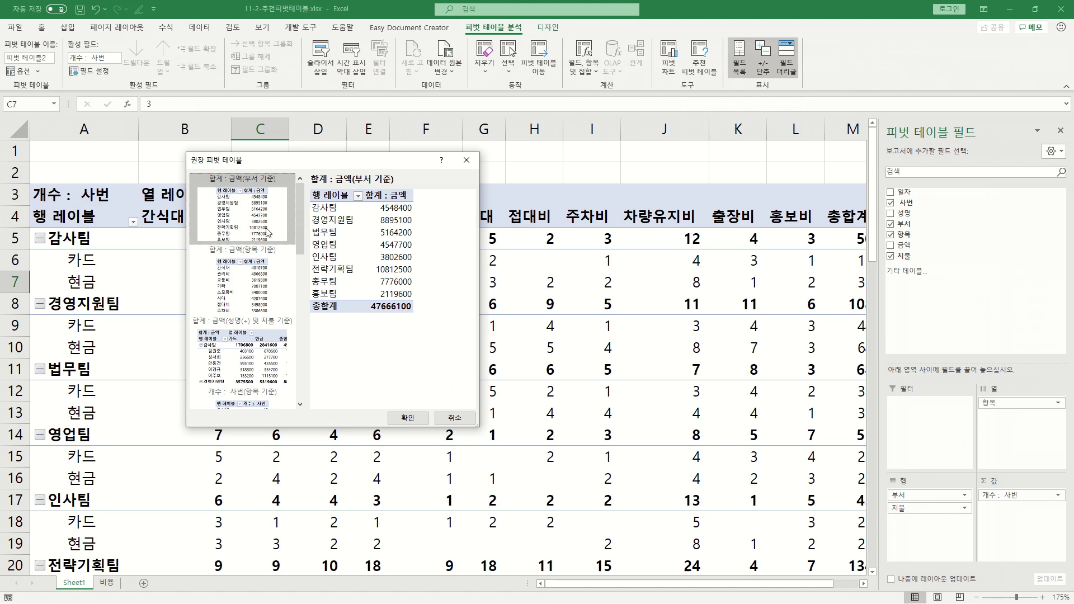
# Step: Apply the recommended "합계 : 금액(부서 기준)" layout to the pivot table and select the 법무팀 amount
pyautogui.click(407, 418)
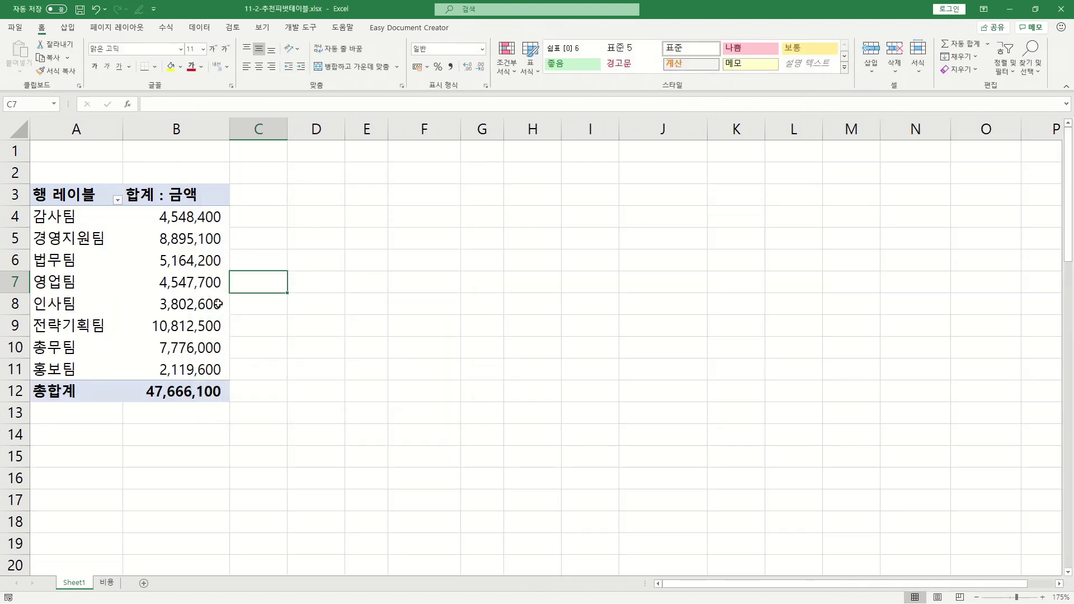
pyautogui.click(156, 257)
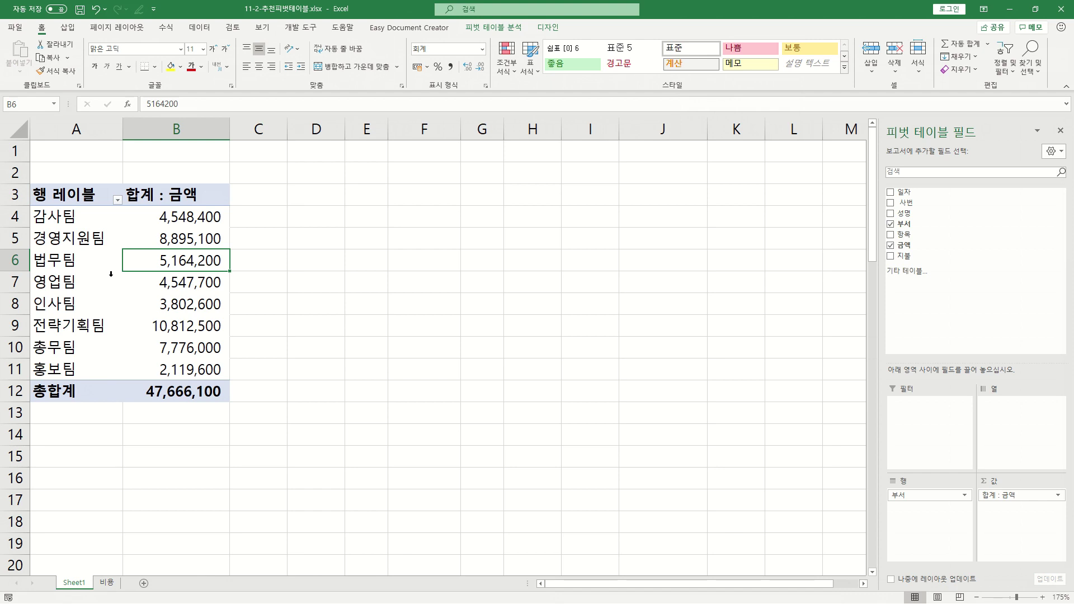
# Step: Insert slicers for the 성명, 항목 and 지불 fields of the pivot table
pyautogui.moveTo(160, 260)
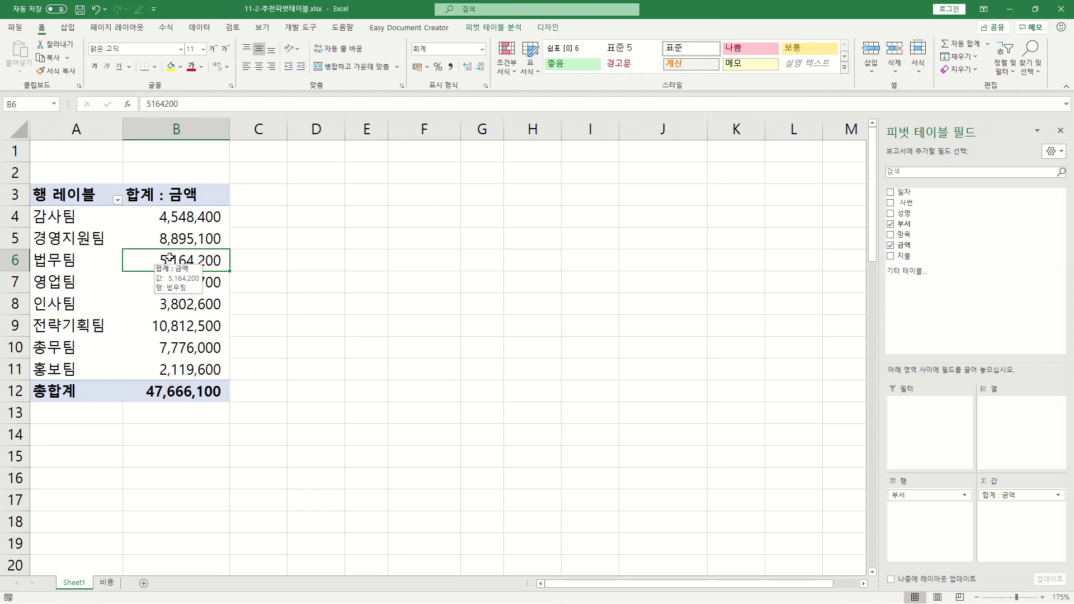
pyautogui.click(494, 28)
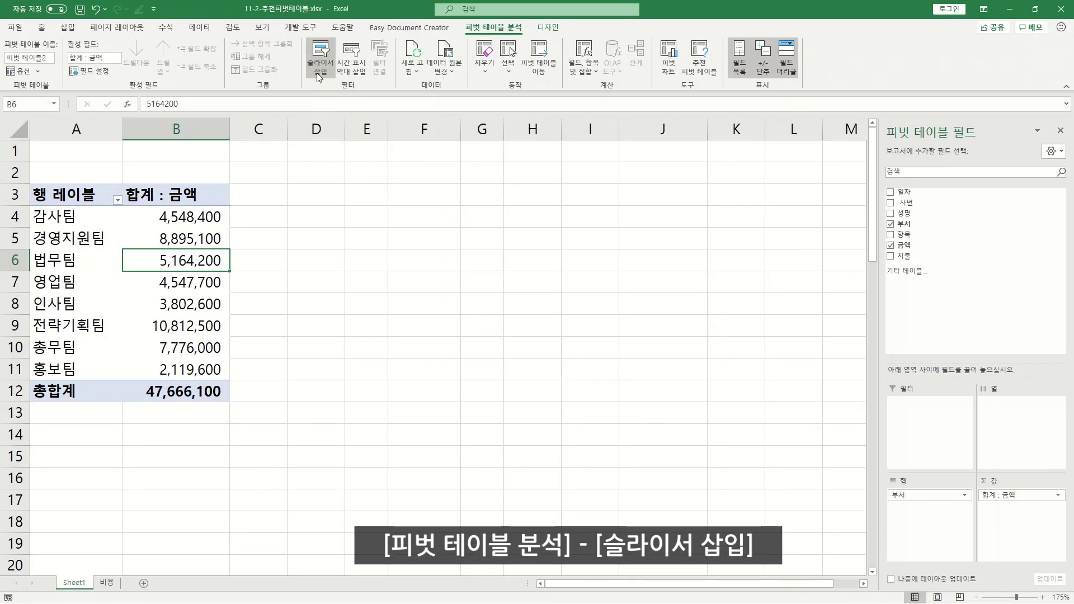
pyautogui.click(545, 145)
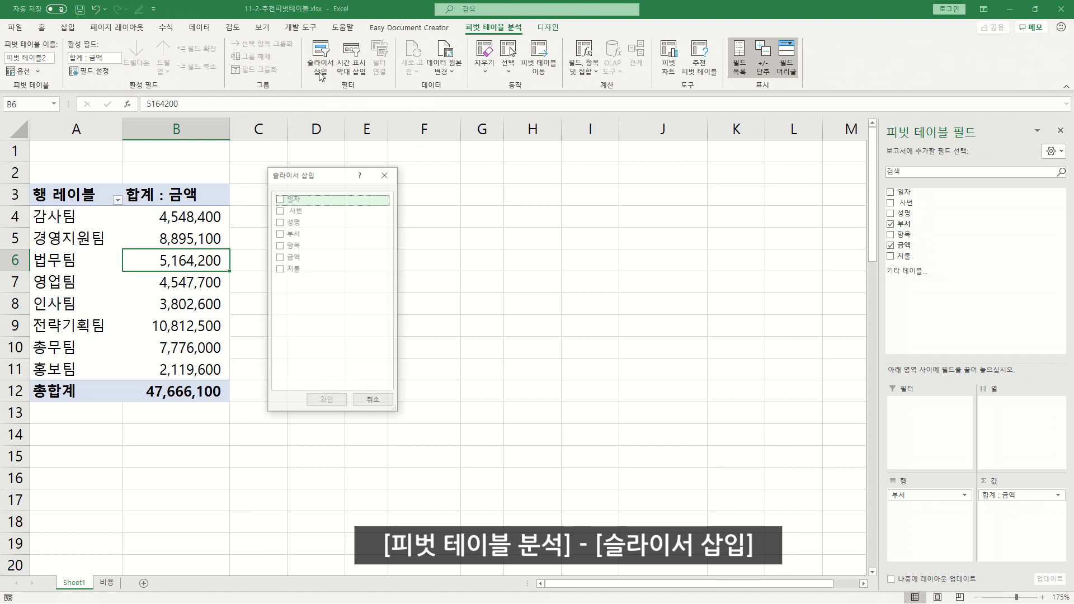
pyautogui.moveTo(317, 179); pyautogui.dragTo(378, 176)
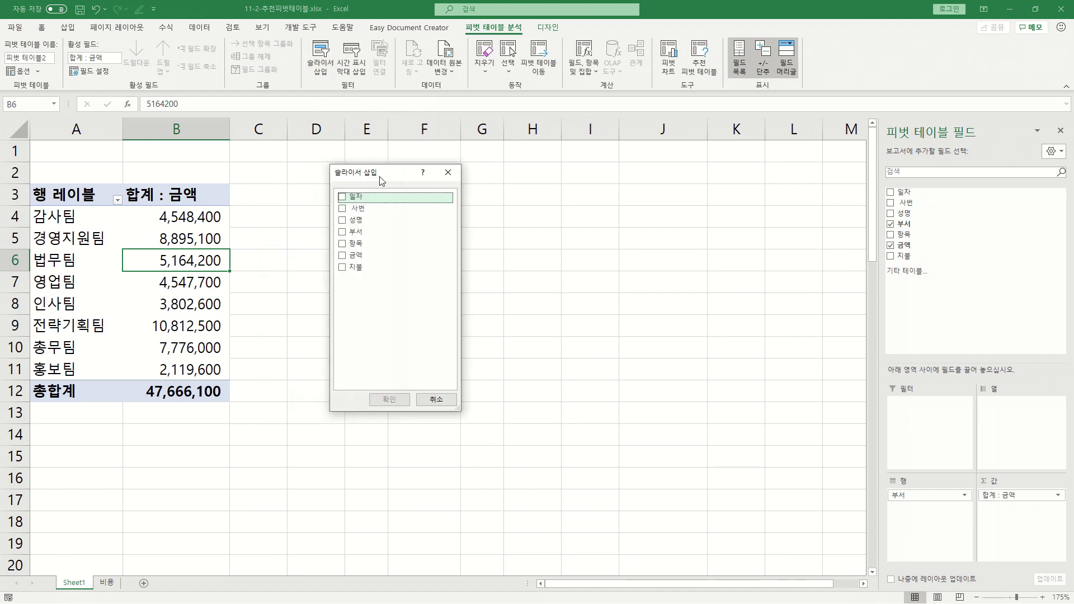
pyautogui.click(343, 221)
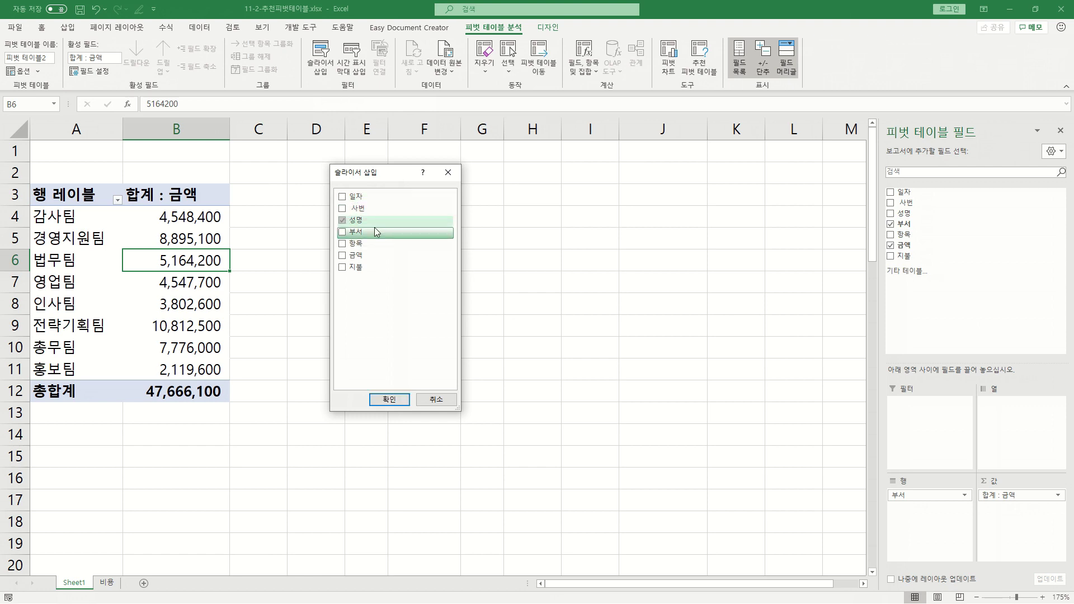
pyautogui.click(342, 244)
pyautogui.click(342, 267)
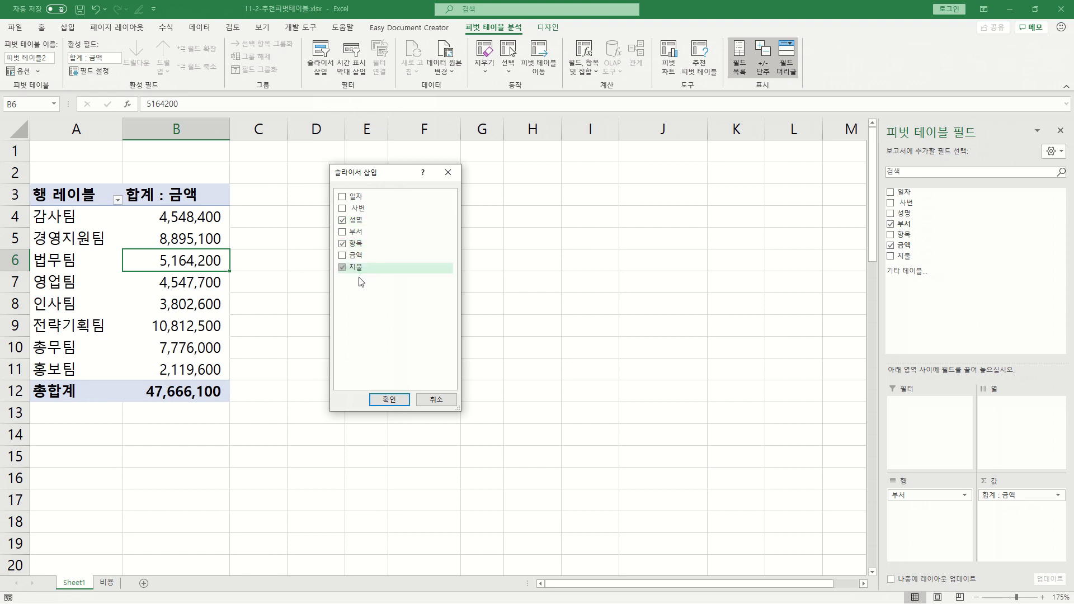
pyautogui.click(389, 399)
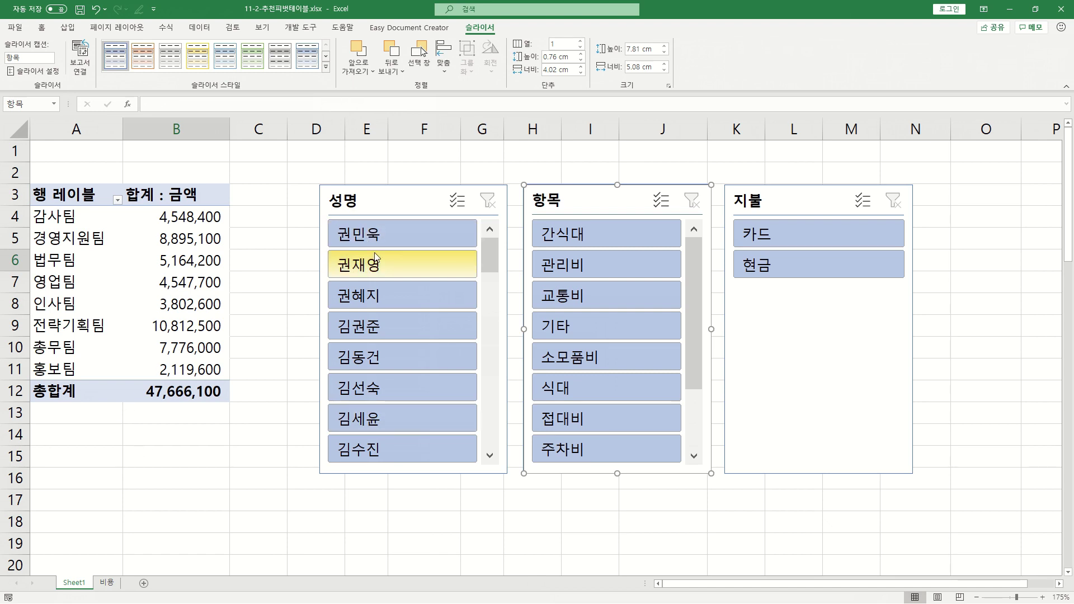
# Step: Filter the pivot table to the first person in the 성명 slicer and clear that filter again
pyautogui.click(372, 236)
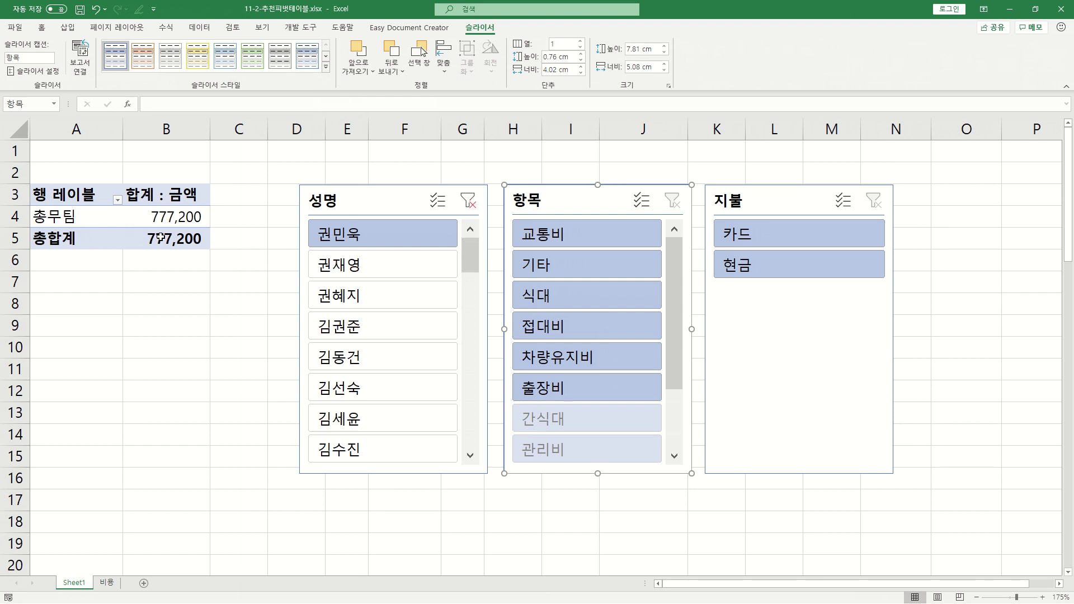
pyautogui.moveTo(161, 237)
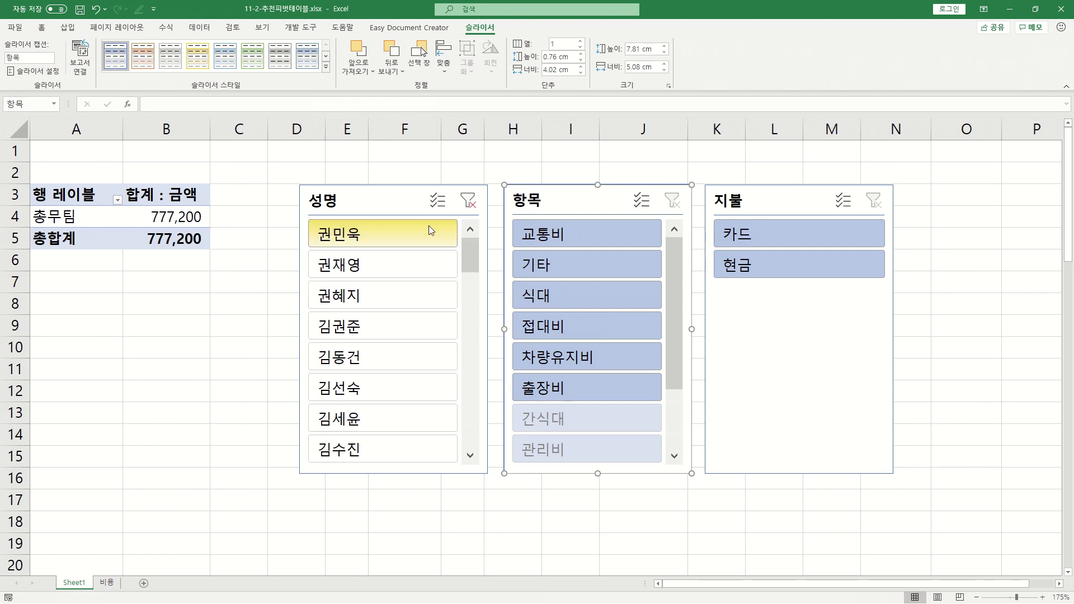
pyautogui.click(469, 202)
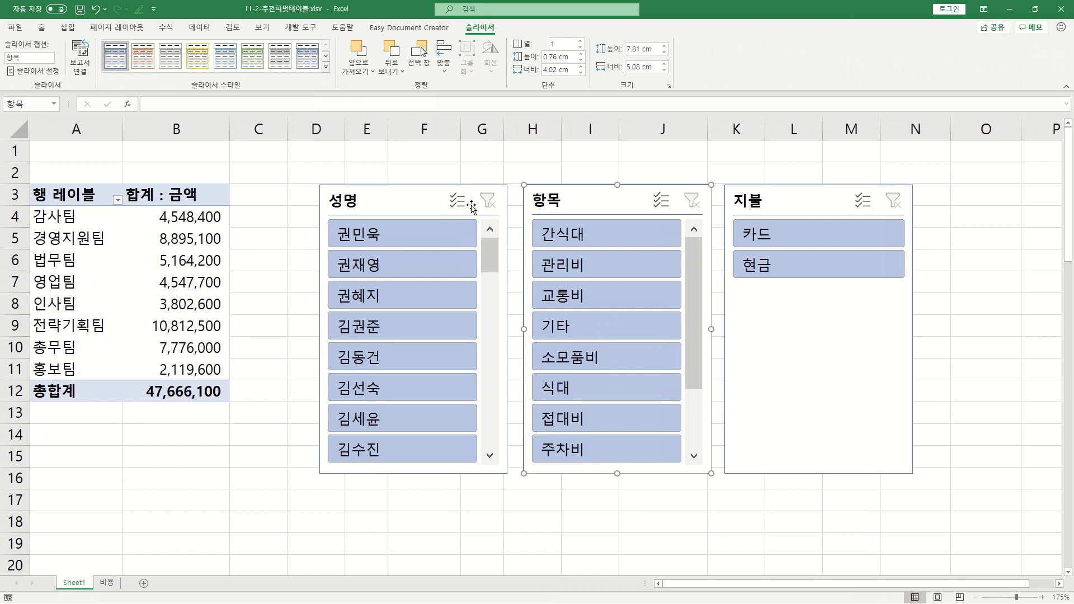
# Step: Filter the 항목 slicer to both 간식대 and 식대, and the 지불 slicer first to 카드 and finally to 현금
pyautogui.click(608, 242)
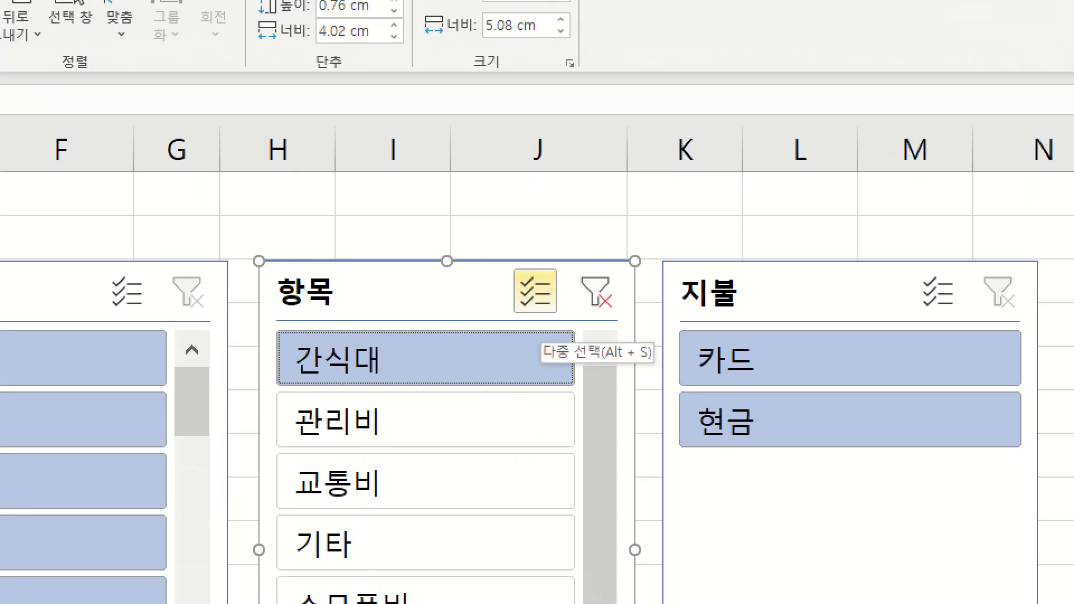
pyautogui.click(650, 199)
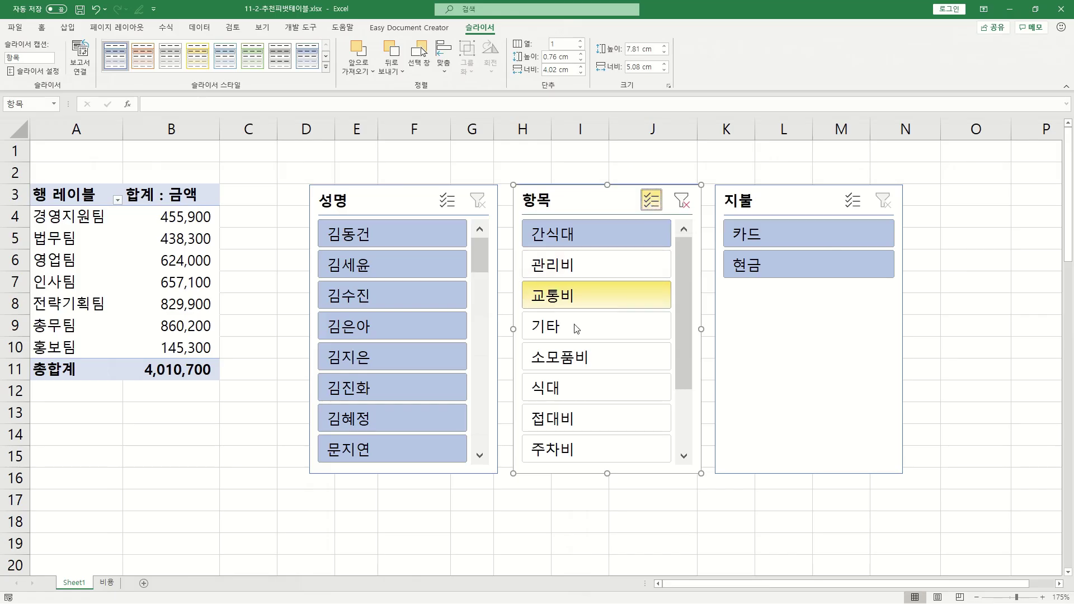
pyautogui.click(553, 394)
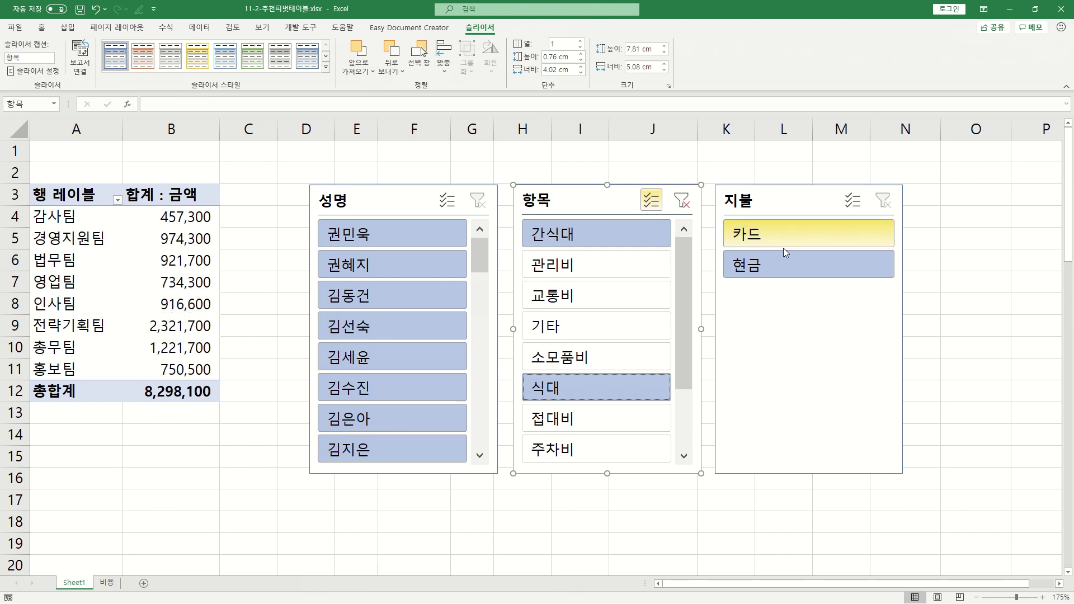
pyautogui.click(767, 234)
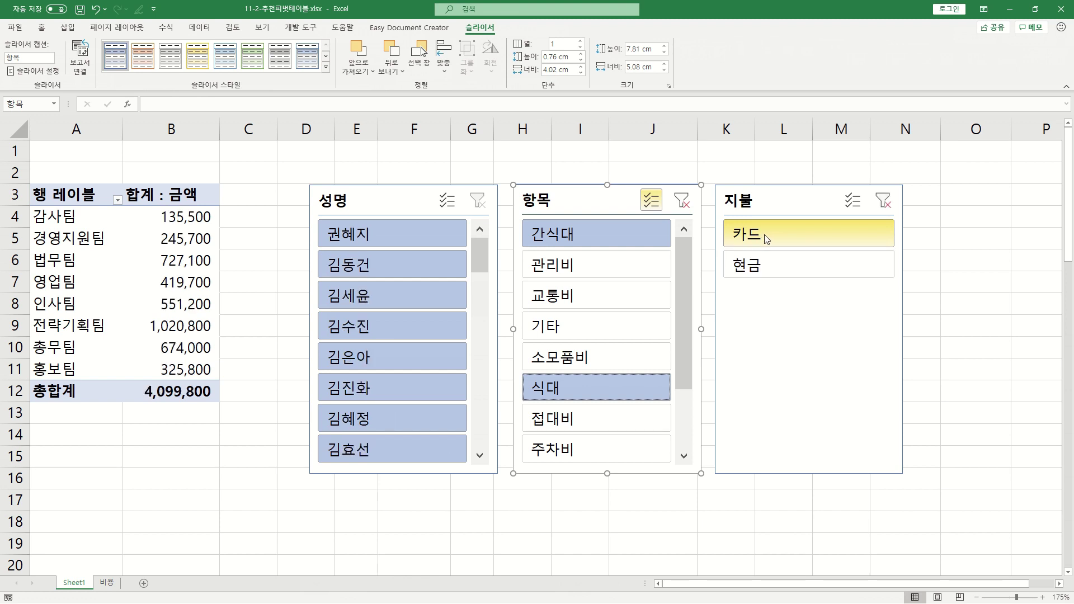
pyautogui.click(763, 271)
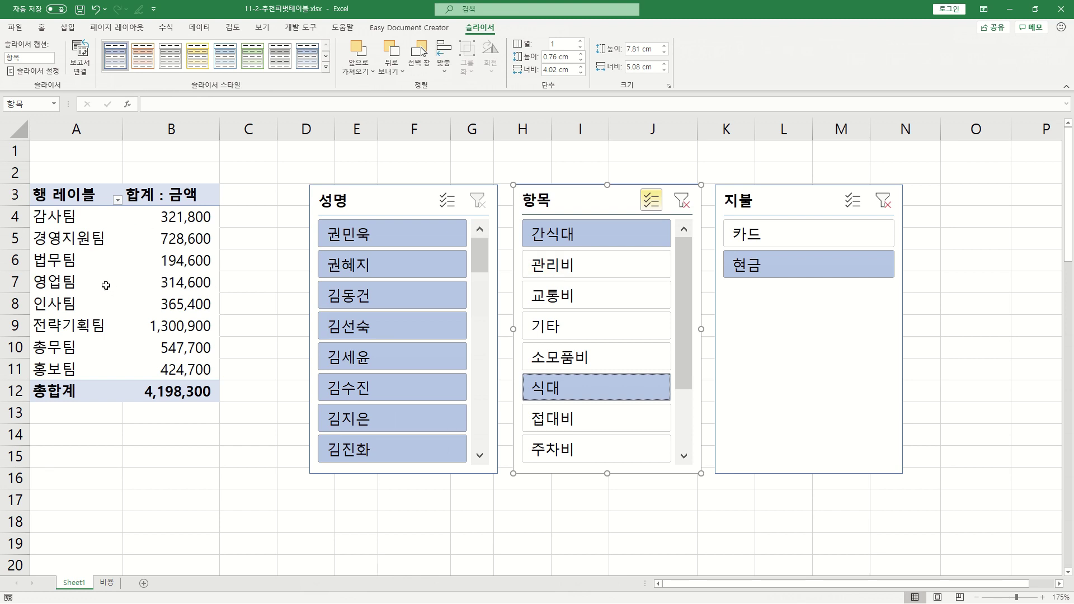
# Step: Delete the 지불, 항목 and 성명 slicers from the sheet
pyautogui.click(786, 201)
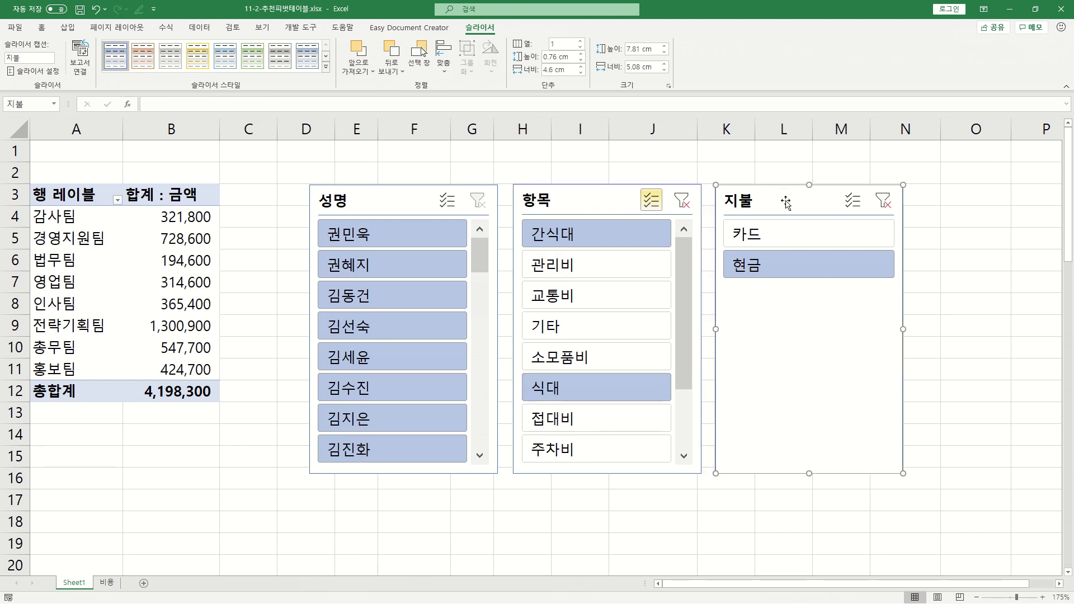
pyautogui.press('Delete')
pyautogui.click(591, 205)
pyautogui.press('Delete')
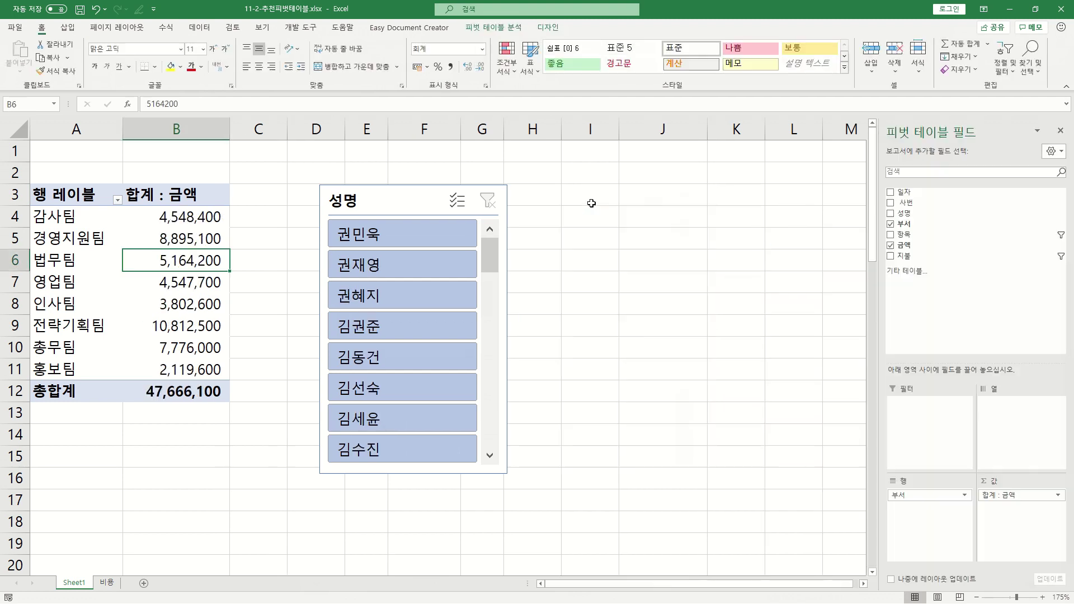
pyautogui.click(412, 201)
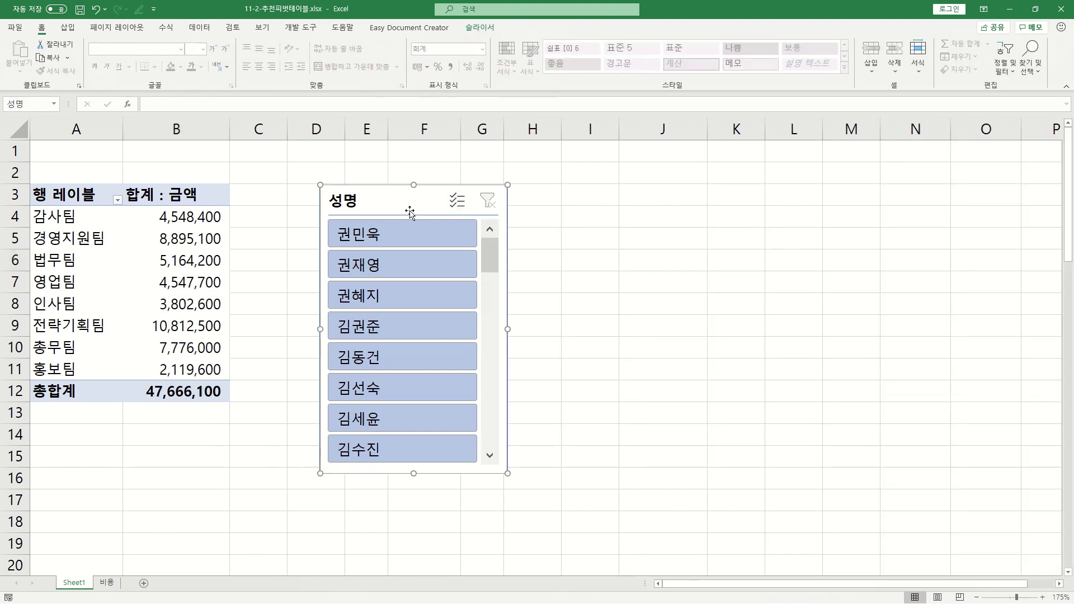
pyautogui.press('Delete')
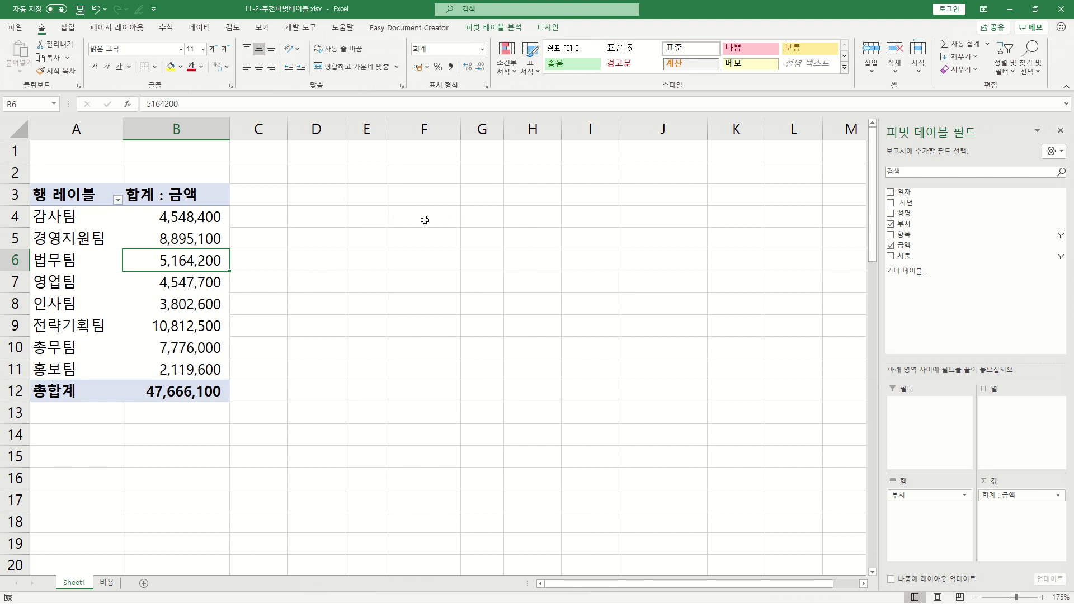